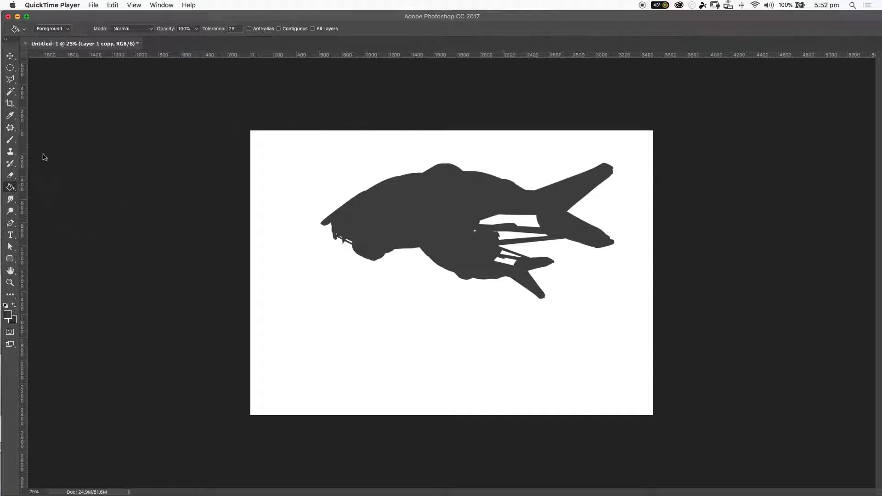
Step: Close the floating Adjustments and Paths panels and group the three hidden layers above Layer 1 copy
left_click(10, 57)
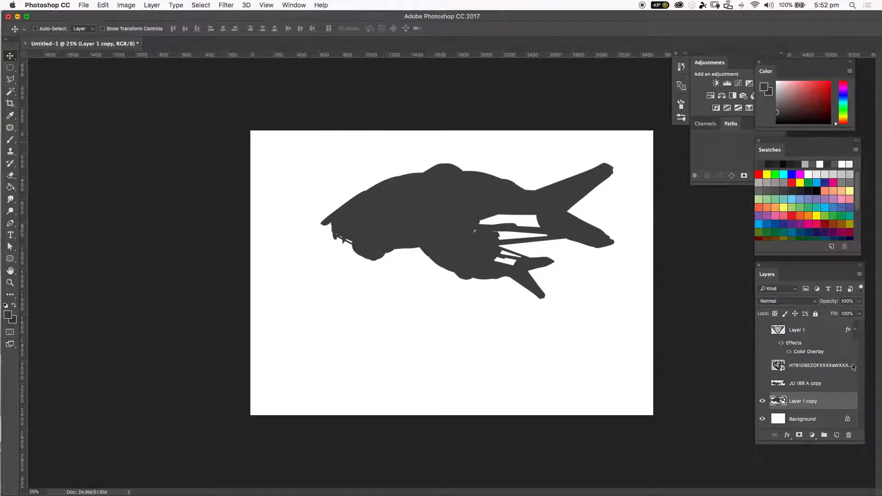
left_click_drag(688, 52, 641, 65)
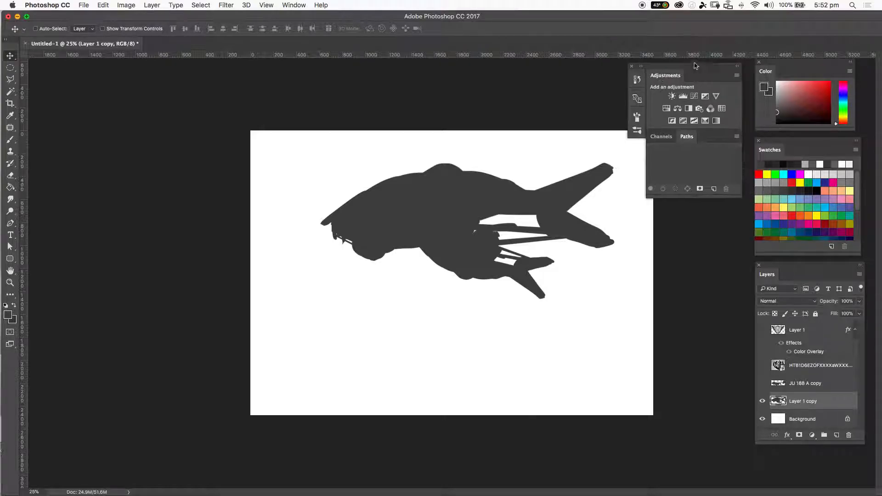
left_click(630, 67)
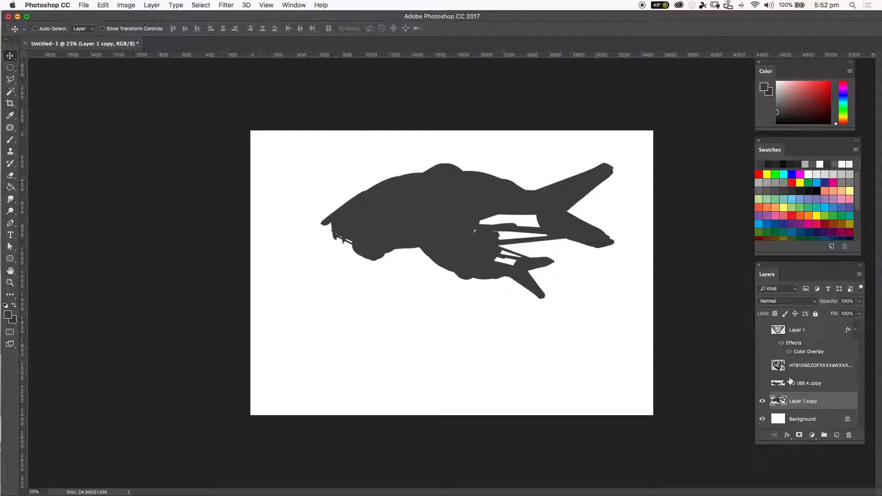
left_click(809, 369, "shift")
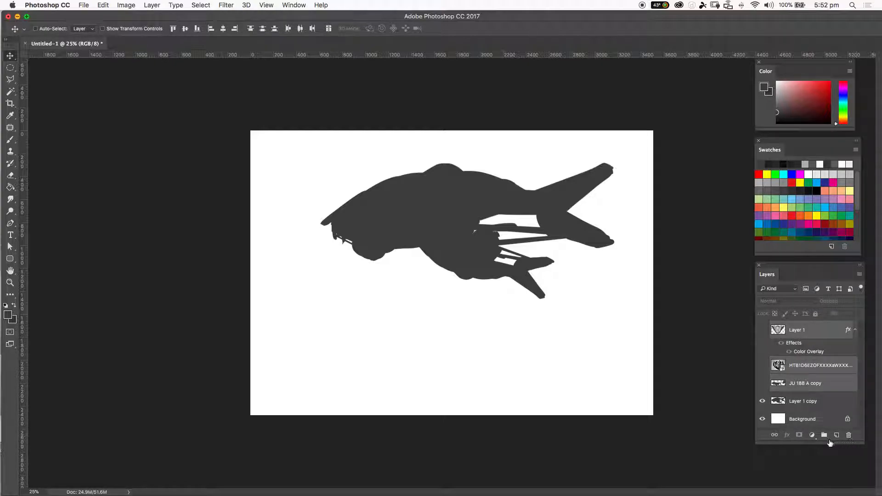
left_click(825, 435)
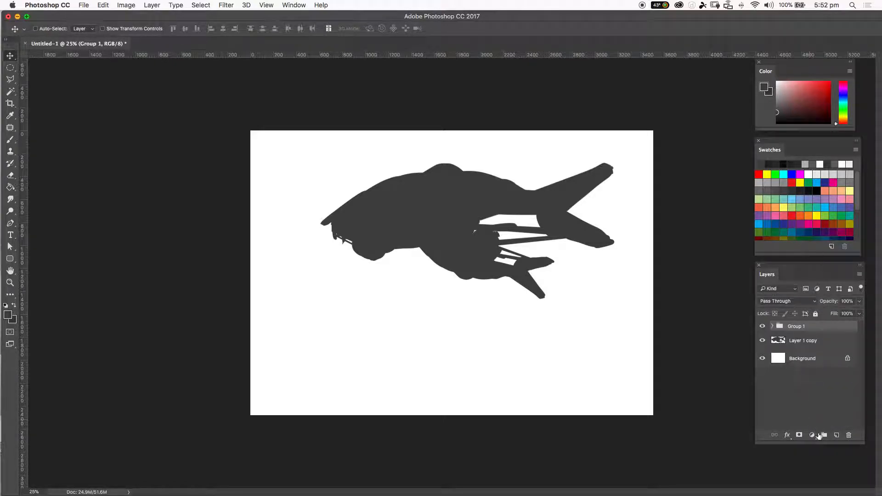
Step: Duplicate the Layer 1 copy silhouette layer and hide the original
left_click(778, 342)
left_click(763, 341)
left_click(763, 341)
left_click_drag(841, 347, 837, 435)
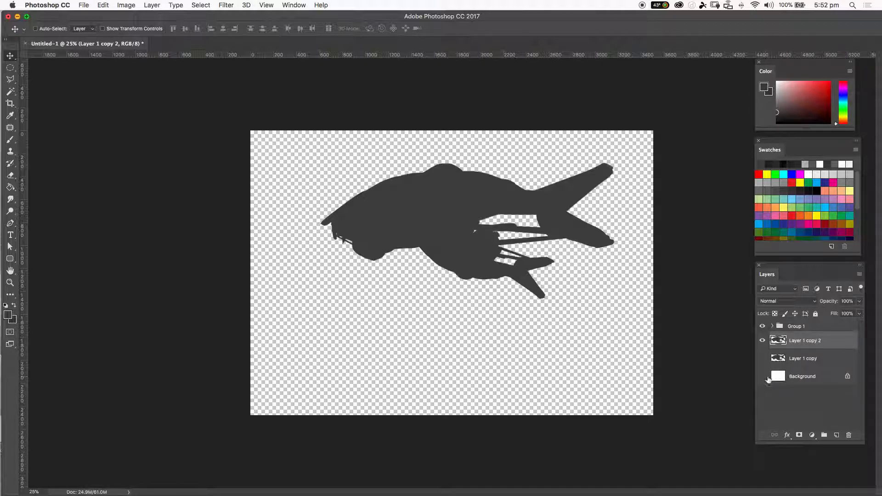
Step: Toggle the white Background layer's visibility to check the transparency around the silhouette, leaving the layer shown
left_click(762, 377)
left_click(763, 377)
left_click(763, 376)
left_click(762, 376)
left_click(762, 377)
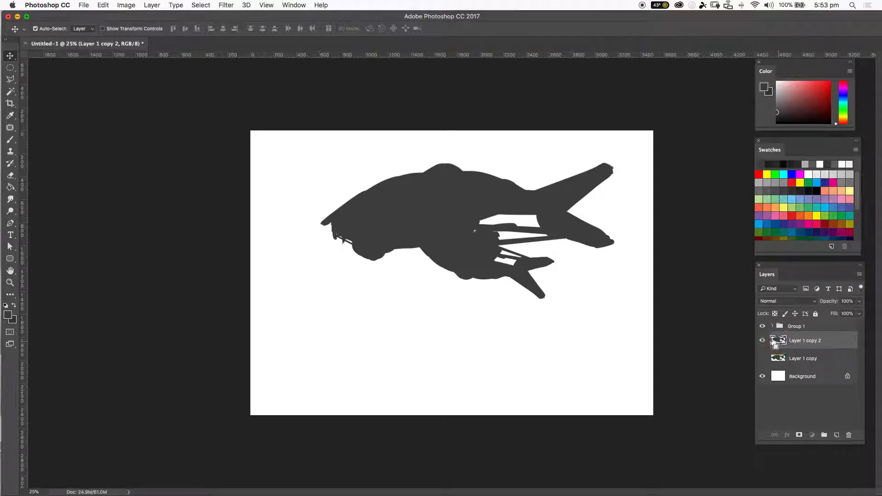
Step: Load the silhouette of Layer 1 copy 2 as a selection, convert it to a layer mask, and target the layer's artwork
left_click(780, 348, "super")
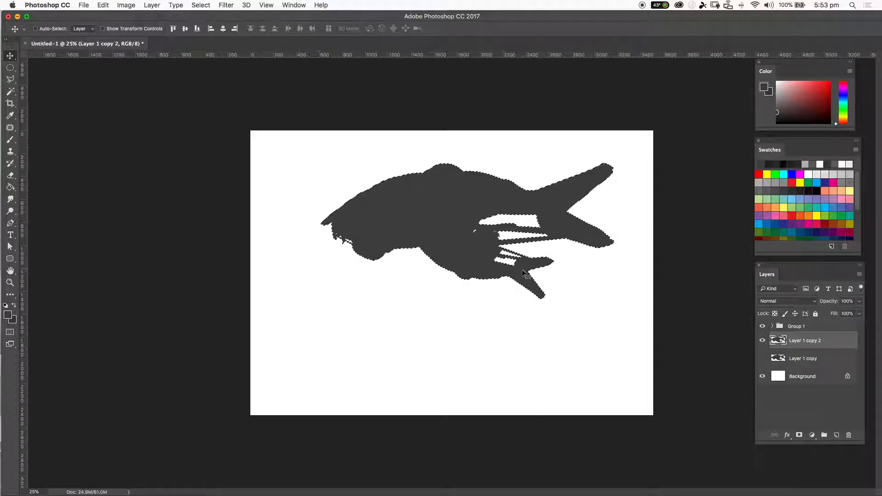
left_click(800, 436)
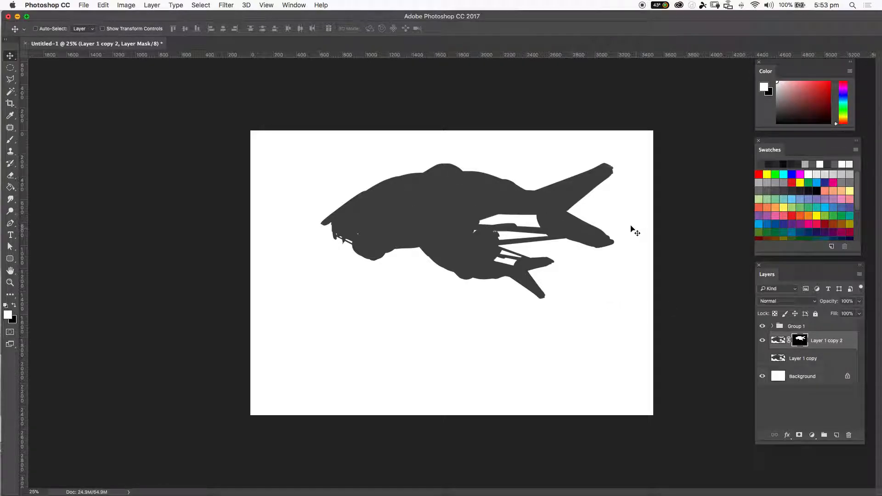
left_click(778, 341)
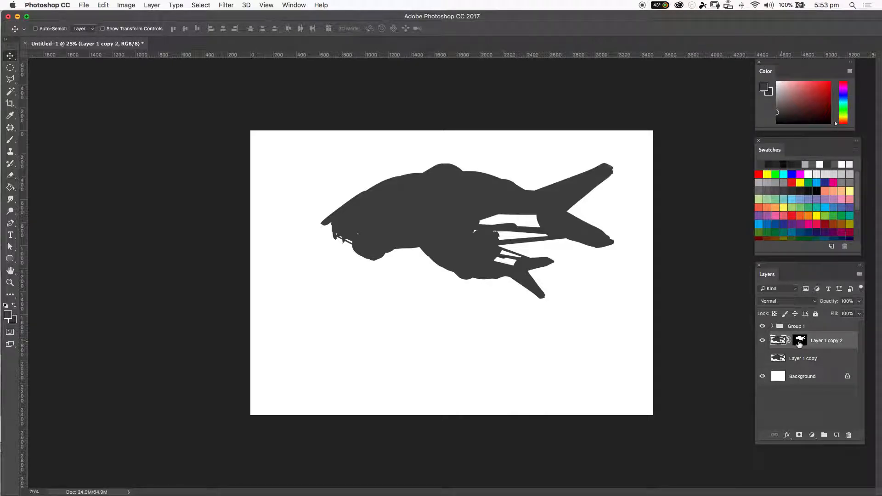
left_click(801, 341)
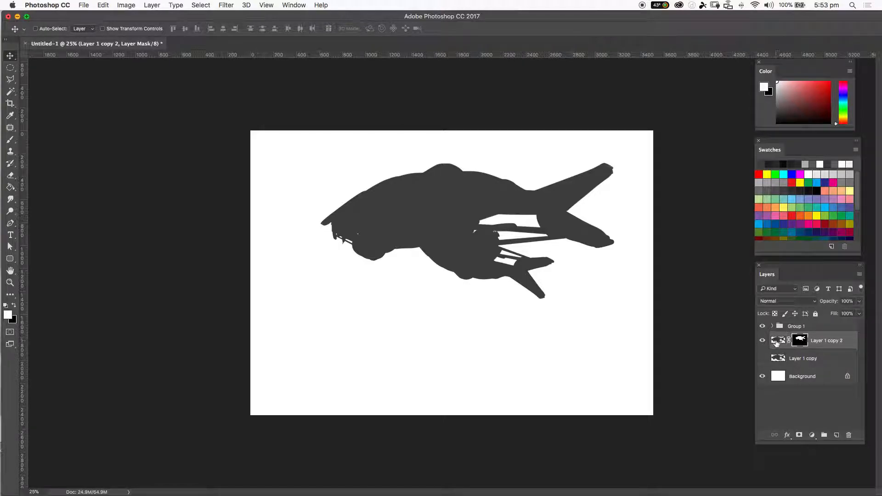
left_click(777, 342)
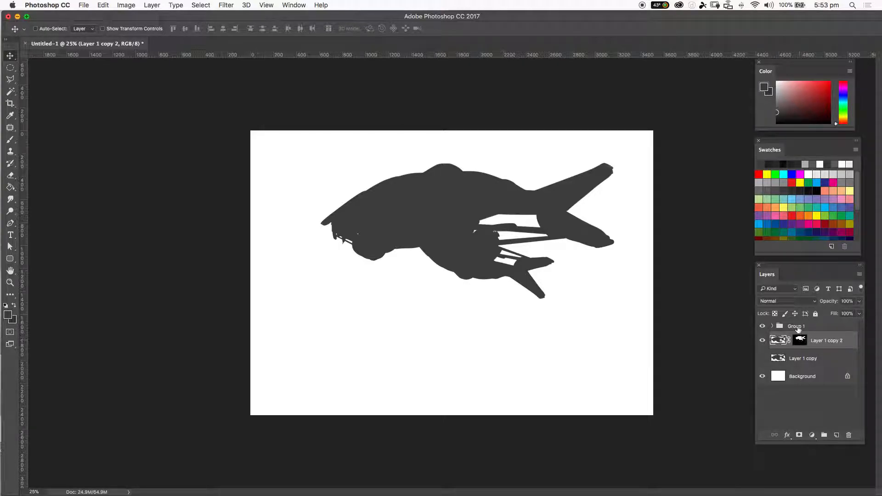
Step: Test the mask by painting two diagonal red stripes across the body with a 125 px round brush
left_click(830, 82)
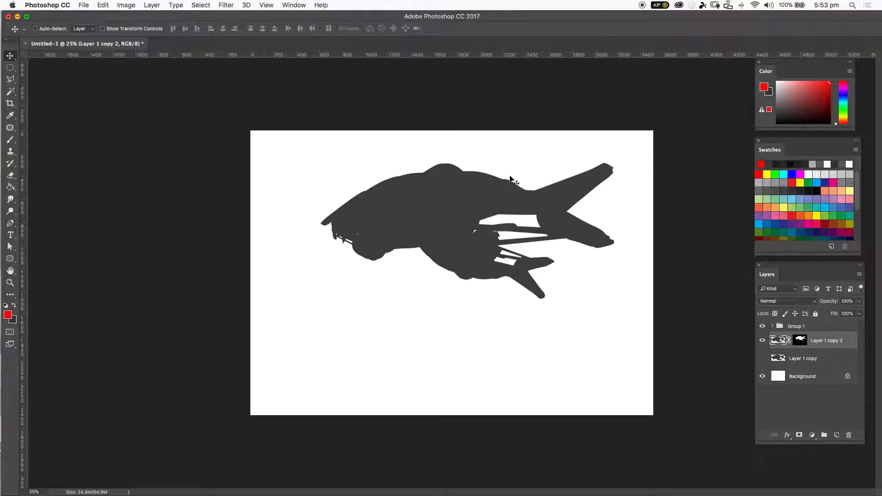
key("b")
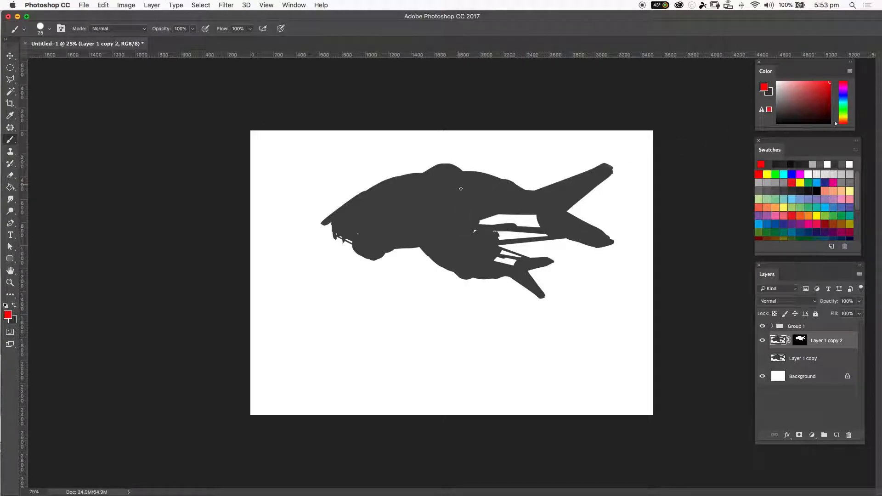
key("bracketright")
key("bracketright")
key("bracketright")
key("bracketright")
key("bracketright")
key("bracketright")
key("bracketright")
left_click_drag(478, 172, 399, 251)
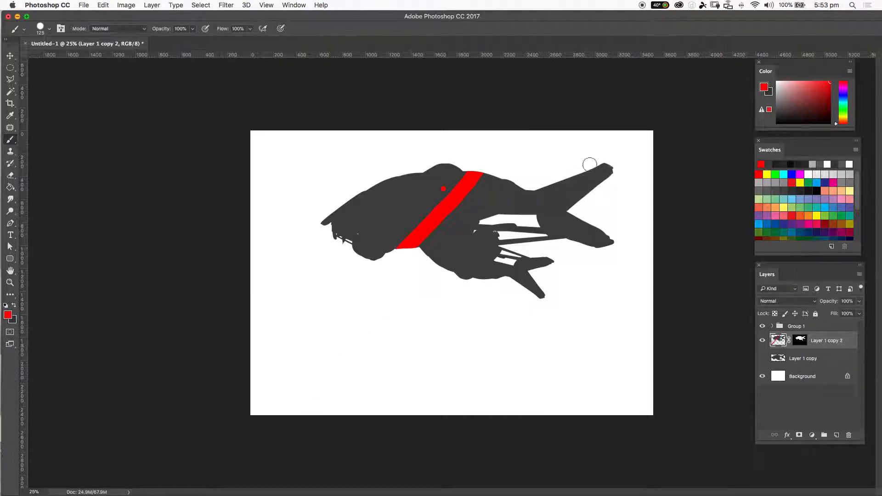
left_click_drag(495, 180, 430, 248)
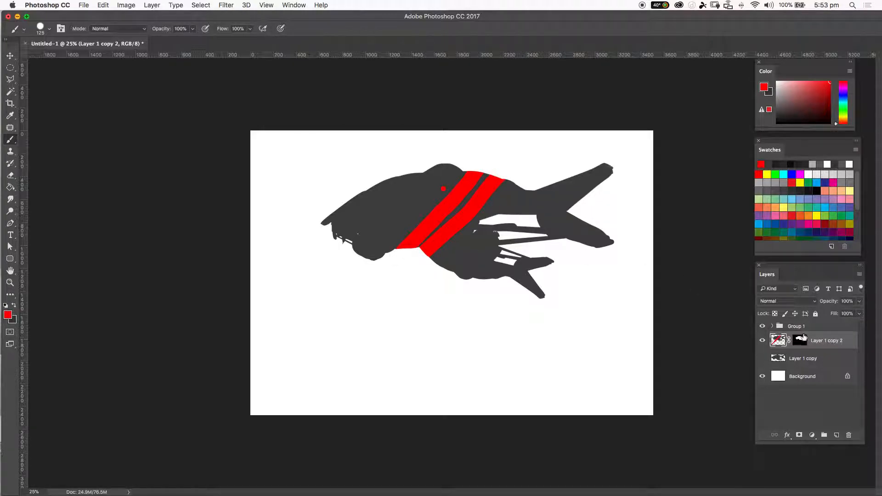
Step: Disable and re-enable the layer mask on Layer 1 copy 2 to compare the painted stripes with and without masking
right_click(801, 342)
left_click(765, 345)
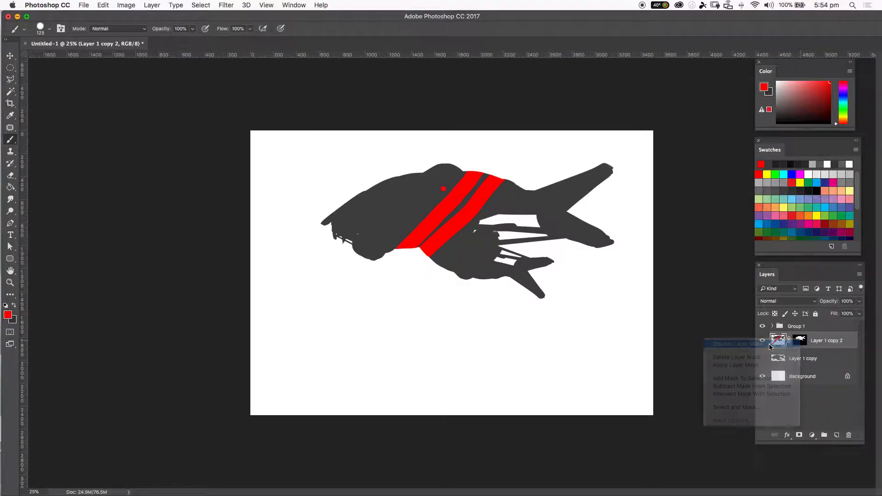
right_click(803, 344)
left_click(735, 341)
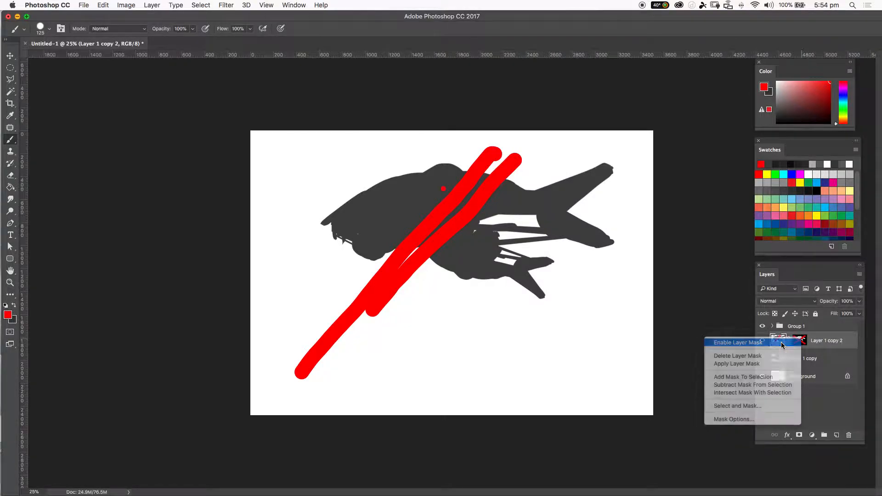
Step: Undo the mask toggling and the red test strokes on Layer 1 copy 2
key("super+z")
key("super+z")
key("super+z")
key("super+z")
key("super+z")
key("super+z")
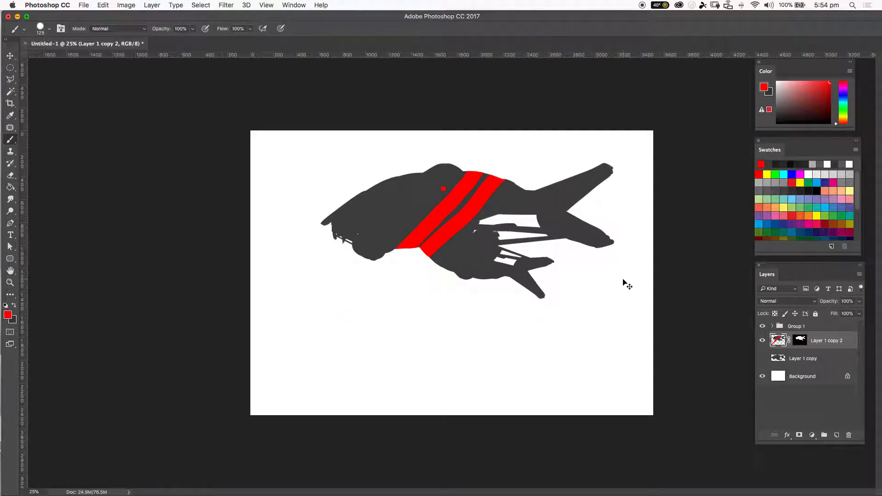
key("super+z")
key("super+alt+z")
key("super+alt+z")
key("super+alt+z")
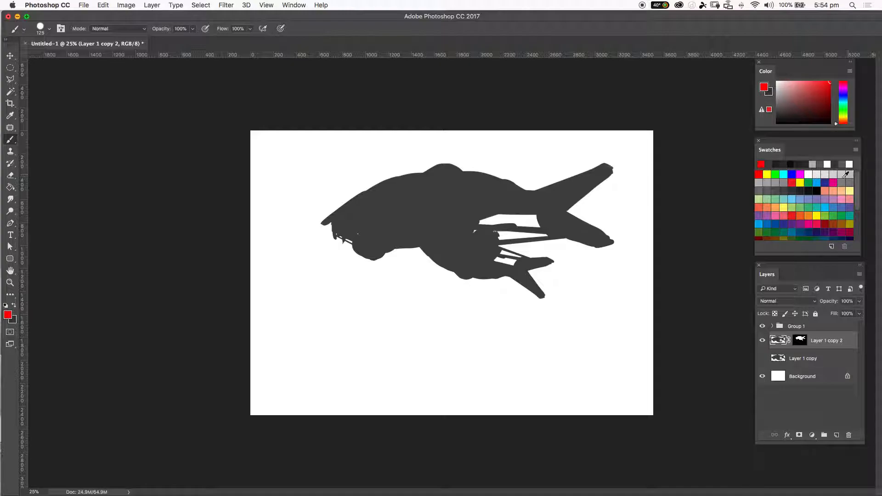
Step: Set the foreground colour to light grey and choose the 44 px textured brush preset
left_click(777, 103)
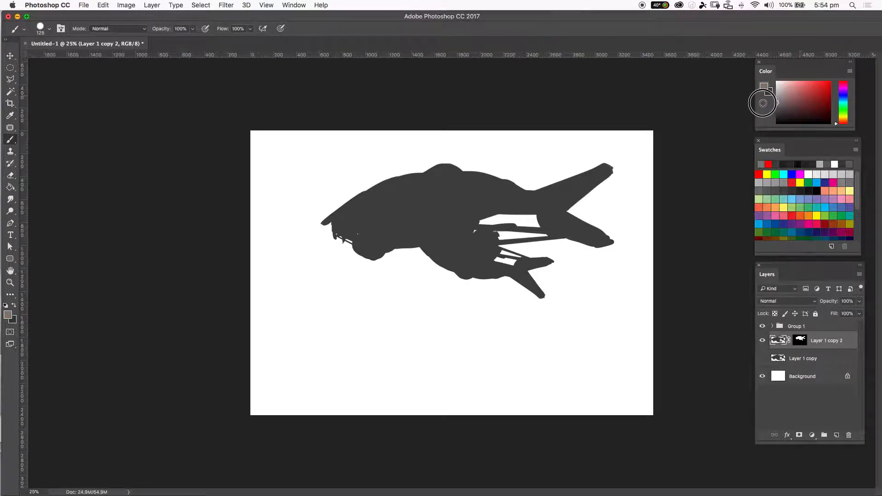
left_click(841, 176)
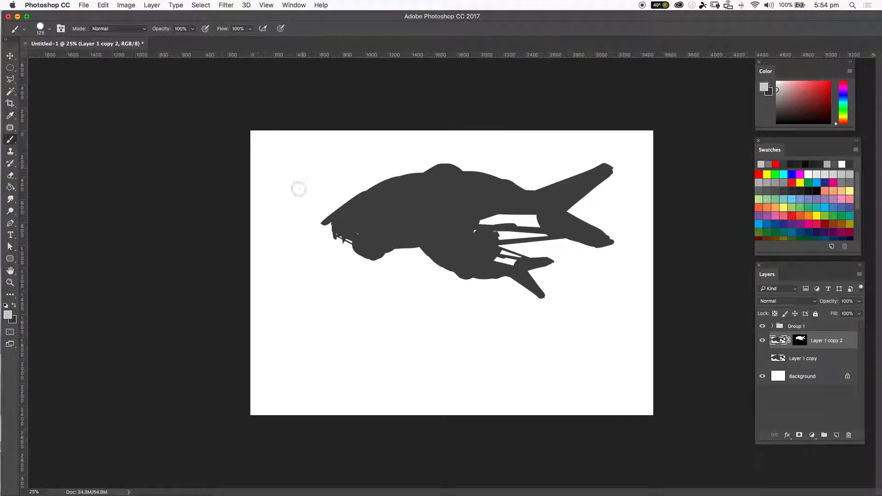
right_click(317, 178)
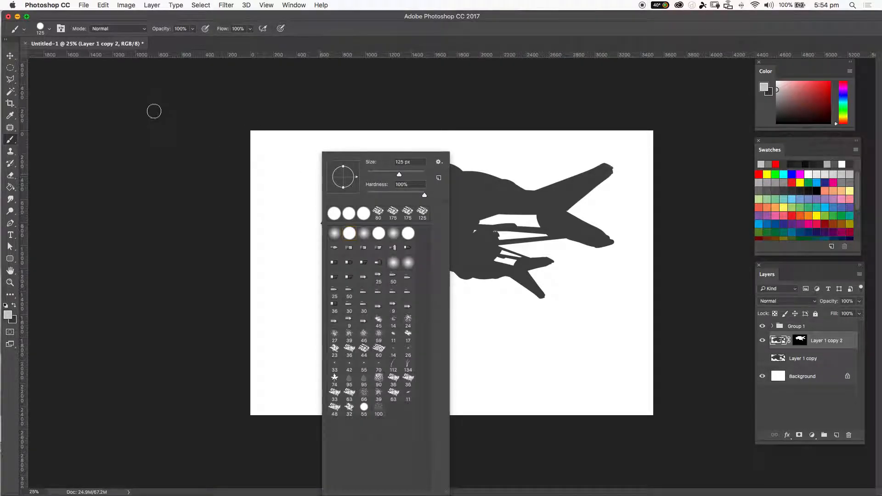
left_click(41, 29)
left_click(41, 29)
left_click(41, 29)
left_click(41, 29)
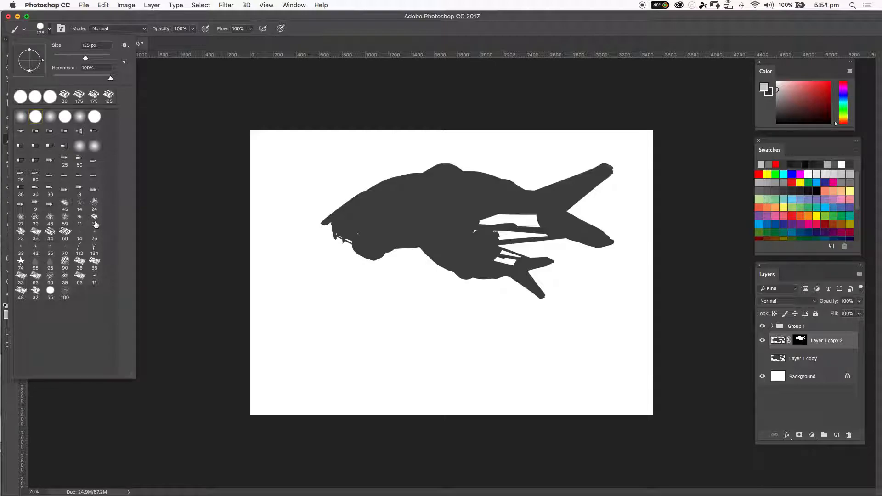
left_click(50, 235)
left_click(405, 107)
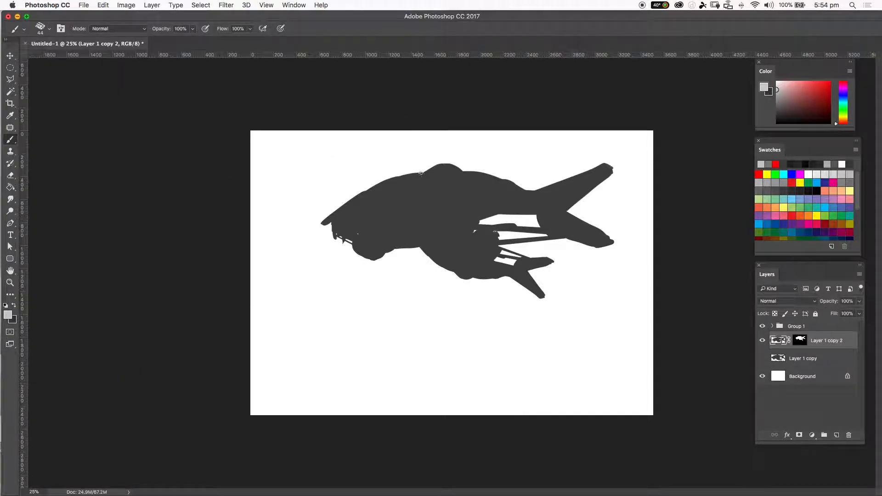
Step: Enlarge the textured brush to 175 px
key("bracketright")
key("bracketright")
key("bracketright")
key("bracketright")
key("bracketright")
key("bracketright")
key("bracketright")
key("bracketright")
key("bracketright")
Step: Try light grey strokes across the body without and with pen pressure controlling brush size, undoing each one
left_click_drag(345, 223, 447, 169)
key("super+z")
left_click(280, 29)
mouse_move(451, 198)
left_mouse_down()
mouse_move(411, 220)
mouse_move(420, 206)
left_mouse_up()
key("super+z")
mouse_move(481, 176)
left_mouse_down()
mouse_move(457, 209)
mouse_move(404, 242)
mouse_move(418, 202)
left_mouse_up()
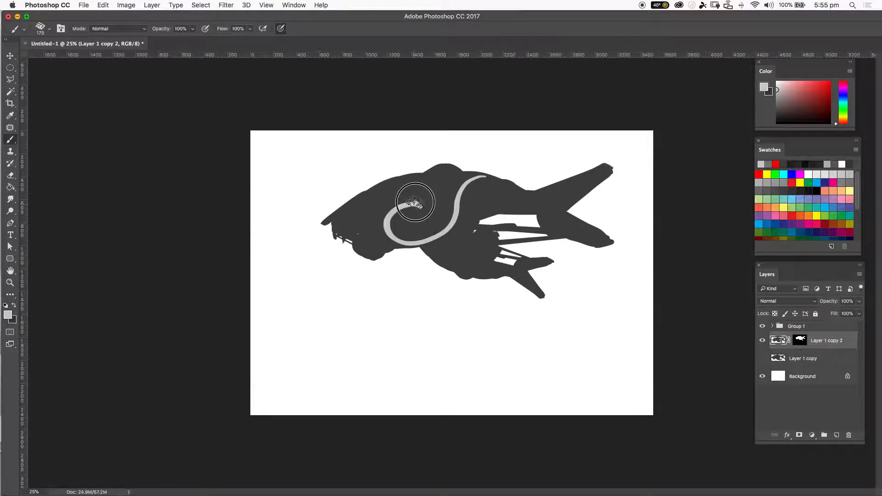
key("super+z")
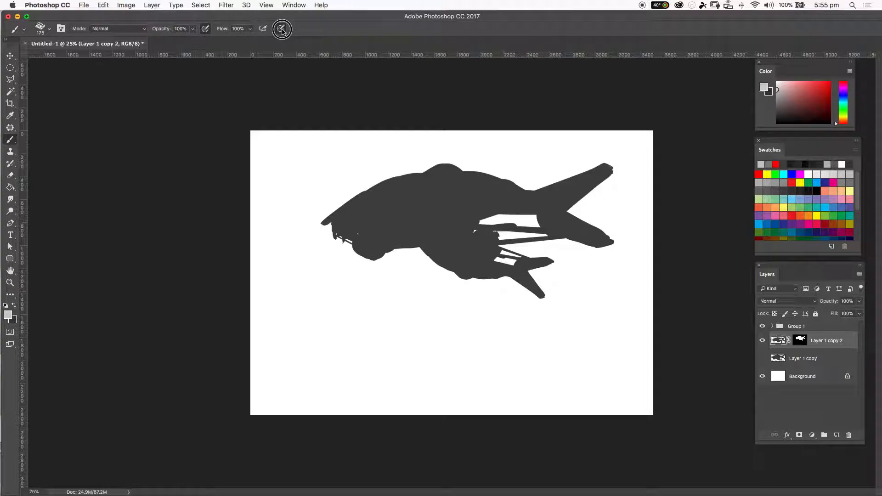
Step: Enlarge the brush to 300 px and try pressure-controlled opacity strokes along the nose and upper hull
key("bracketright")
key("bracketright")
key("bracketright")
left_click_drag(326, 231, 400, 180)
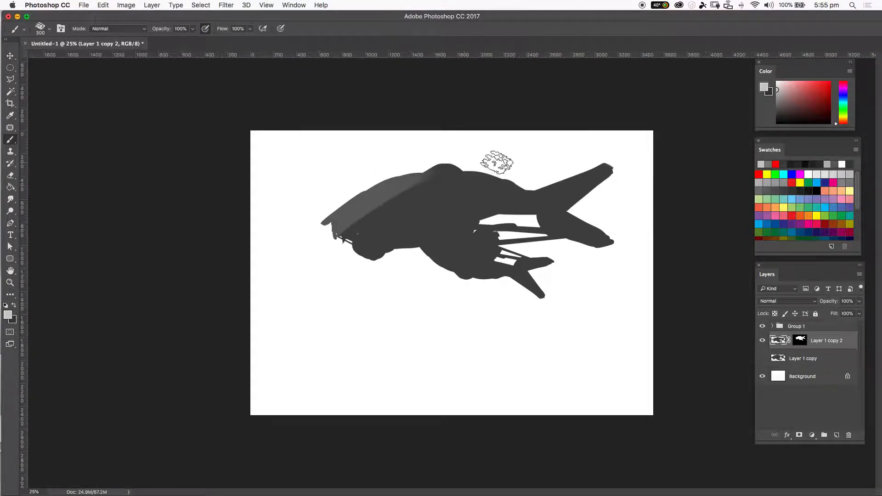
mouse_move(331, 244)
left_mouse_down()
mouse_move(387, 208)
mouse_move(531, 200)
mouse_move(574, 207)
left_mouse_up()
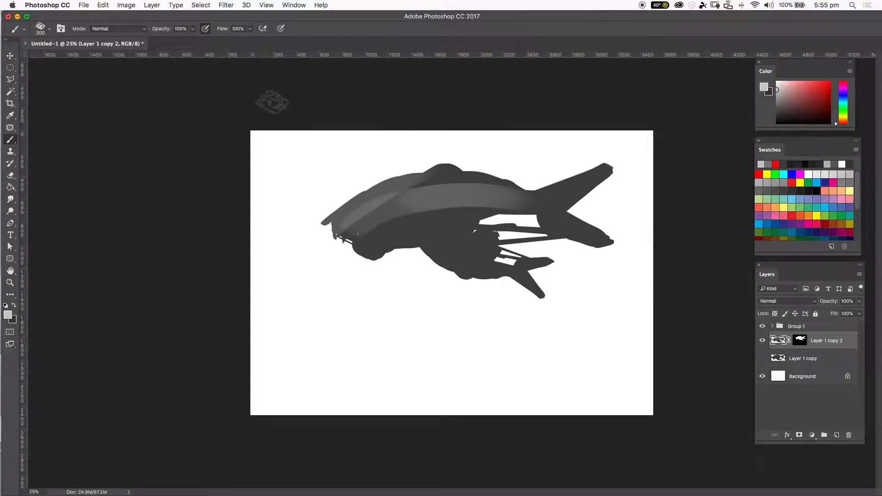
Step: Lower the brush opacity to 23% and undo the two hull strokes
mouse_move(160, 35)
left_mouse_down()
mouse_move(183, 32)
mouse_move(161, 36)
left_mouse_up()
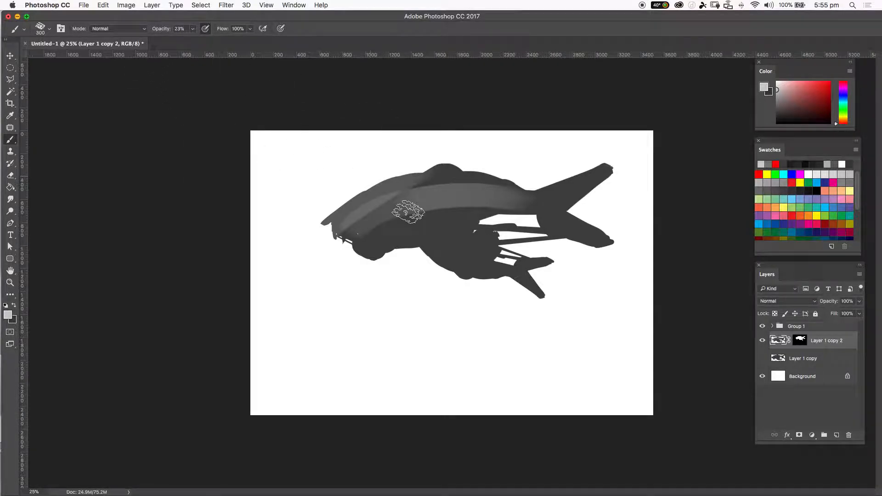
key("super+z")
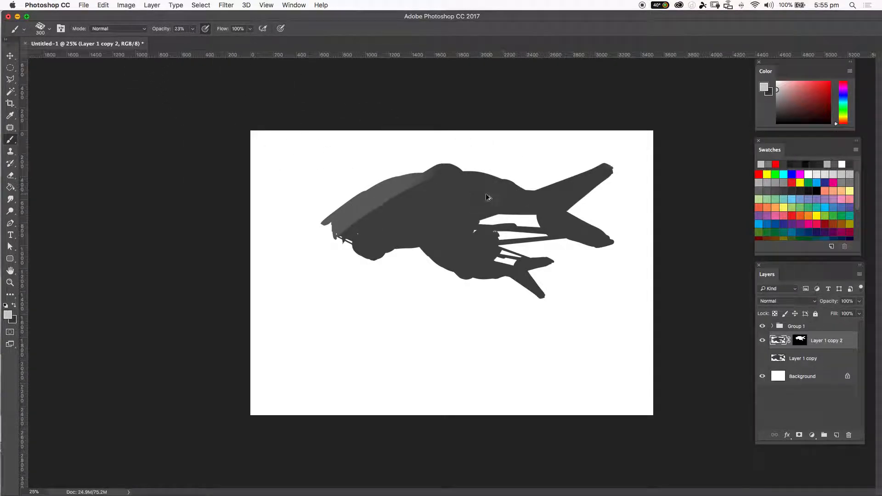
key("super+z")
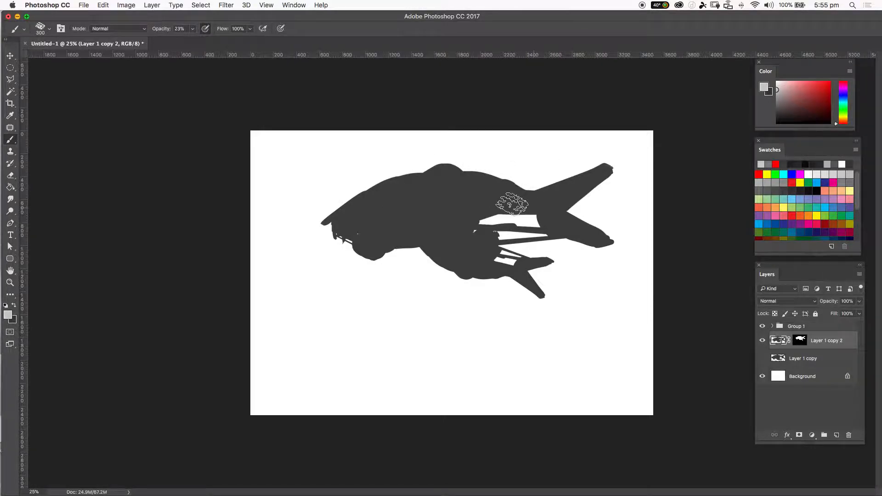
Step: Paint soft light grey highlights along the nose and forward upper hull with the 300 px brush at 23% opacity
key("bracketleft")
key("bracketleft")
key("bracketleft")
key("bracketright")
key("bracketright")
key("bracketright")
mouse_move(341, 216)
left_mouse_down()
mouse_move(345, 224)
mouse_move(396, 212)
mouse_move(455, 170)
left_mouse_up()
left_click(337, 217, "alt")
mouse_move(369, 211)
left_mouse_down()
mouse_move(494, 179)
mouse_move(339, 224)
mouse_move(441, 174)
left_mouse_up()
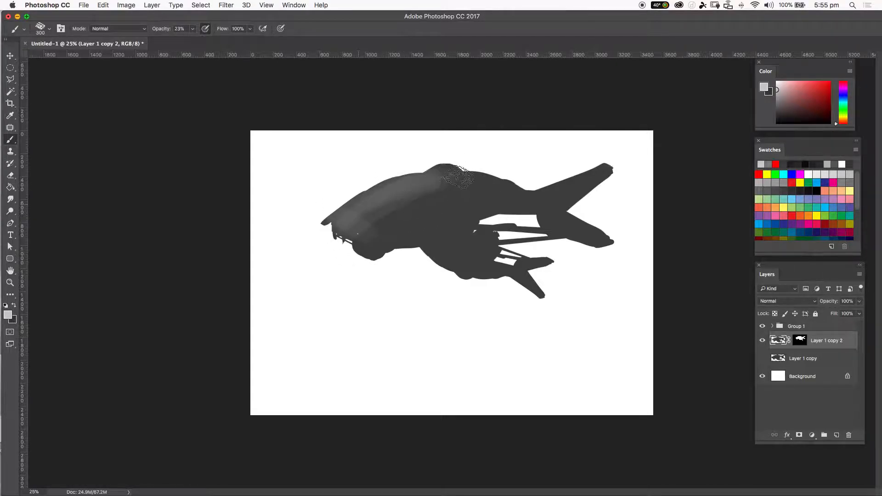
Step: Build up light grey shading over the whole main hull and both large tail fins with the 300 px brush
mouse_move(355, 192)
left_mouse_down()
mouse_move(563, 201)
mouse_move(544, 194)
mouse_move(428, 208)
mouse_move(343, 238)
left_mouse_up()
left_click_drag(527, 189, 339, 230)
mouse_move(581, 192)
left_mouse_down()
mouse_move(351, 253)
mouse_move(629, 193)
mouse_move(616, 166)
mouse_move(638, 158)
left_mouse_up()
left_click_drag(637, 157, 523, 211)
left_click_drag(592, 185, 427, 205)
left_click_drag(412, 207, 538, 189)
left_click_drag(530, 186, 349, 207)
left_click_drag(313, 211, 414, 184)
left_click_drag(335, 229, 336, 228)
mouse_move(584, 215)
left_mouse_down()
mouse_move(560, 222)
mouse_move(570, 236)
left_mouse_up()
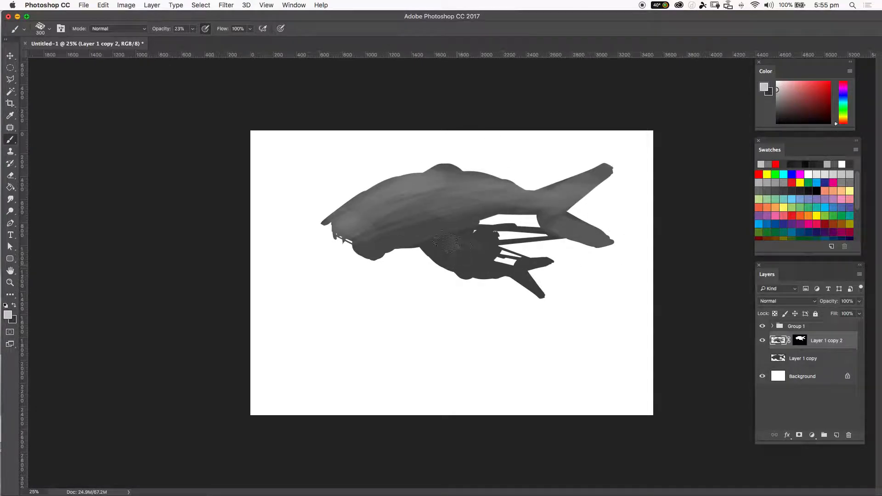
Step: Reduce the brush size and brush light grey shading onto the lower pod beneath the main hull
key("bracketleft")
key("bracketleft")
key("bracketleft")
key("bracketleft")
mouse_move(492, 214)
left_mouse_down()
mouse_move(474, 233)
mouse_move(508, 256)
mouse_move(479, 262)
mouse_move(454, 241)
mouse_move(436, 253)
left_mouse_up()
Step: Adjust the brush size back to 300 px and raise the brush opacity to 100%
key("bracketleft")
key("bracketleft")
key("bracketleft")
key("bracketleft")
key("bracketleft")
key("bracketleft")
key("bracketright")
key("bracketright")
key("bracketright")
key("bracketright")
key("bracketright")
key("bracketright")
left_click(193, 29)
left_click_drag(193, 40, 244, 40)
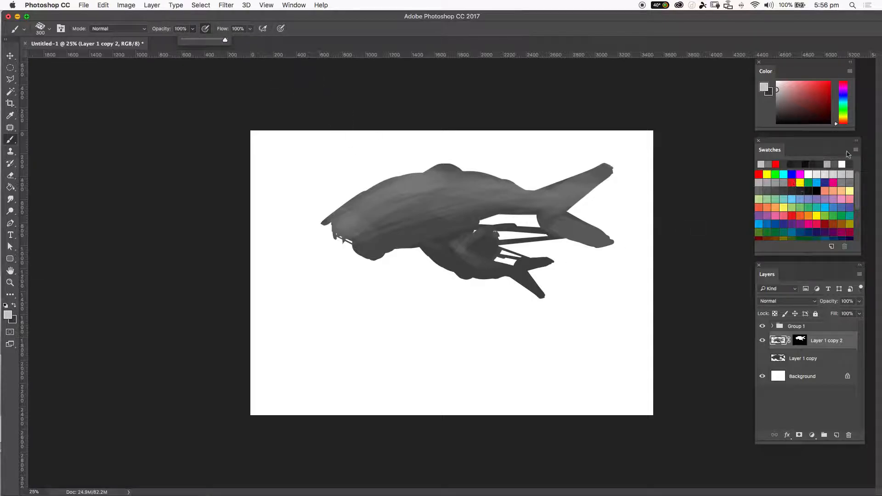
Step: Set the foreground colour to black and paint shadows around the tail gap and along the lower front of the hull
left_click(825, 121)
mouse_move(481, 223)
left_mouse_down()
mouse_move(536, 228)
mouse_move(486, 231)
mouse_move(511, 252)
mouse_move(524, 237)
mouse_move(581, 252)
left_mouse_up()
mouse_move(424, 251)
left_mouse_down()
mouse_move(404, 262)
mouse_move(361, 261)
left_mouse_up()
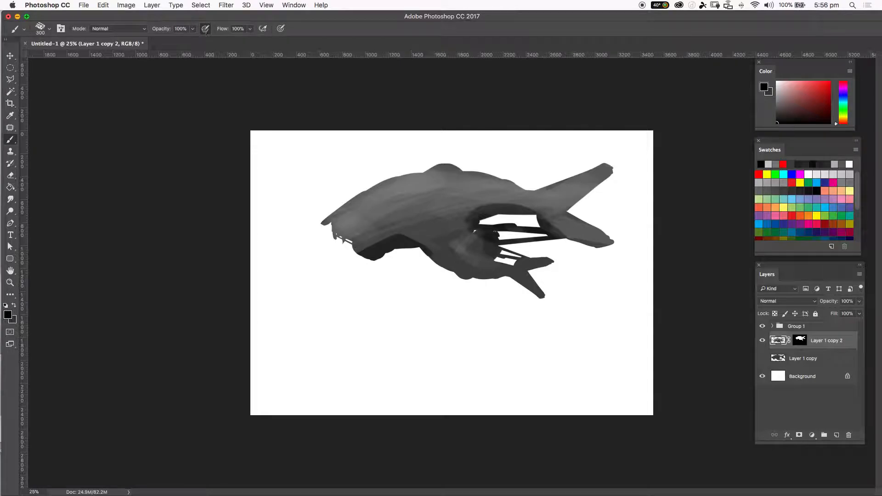
Step: Lower the brush opacity to 61% and shade the chin and forward hull with diagonal black strokes
left_click(189, 29)
left_click_drag(190, 40, 173, 40)
mouse_move(370, 251)
left_mouse_down()
mouse_move(400, 248)
mouse_move(352, 254)
mouse_move(330, 235)
left_mouse_up()
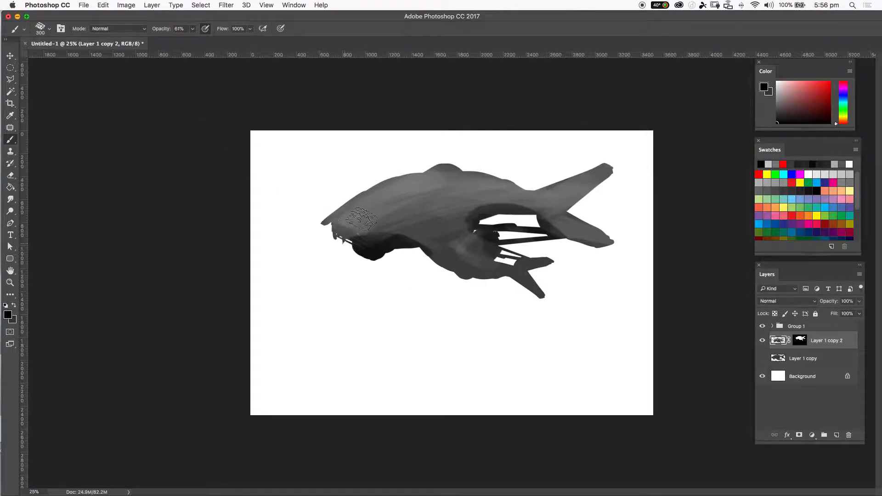
left_click_drag(400, 196, 339, 246)
left_click_drag(436, 198, 344, 236)
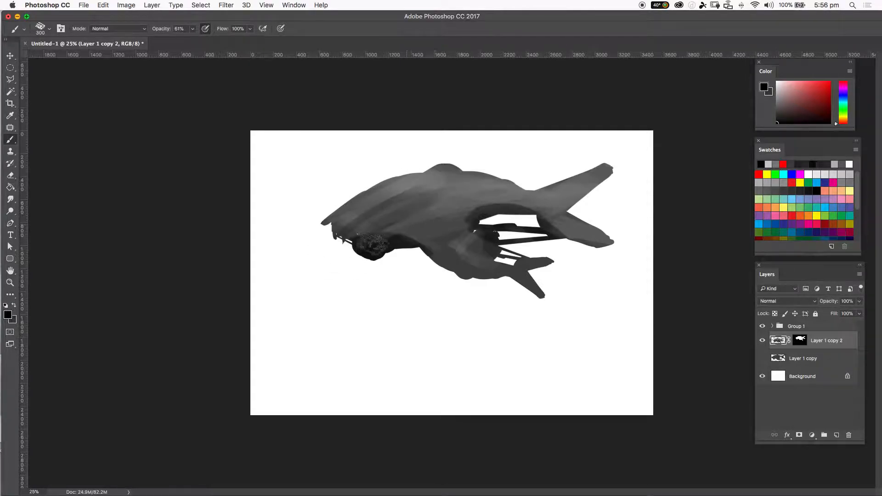
Step: Darken the underside of the front hull and the rear hull section ahead of the tail fins with black strokes
left_click_drag(402, 225, 357, 267)
left_click_drag(357, 267, 442, 222)
left_click_drag(403, 244, 403, 258)
mouse_move(476, 207)
left_mouse_down()
mouse_move(487, 158)
mouse_move(484, 195)
mouse_move(505, 177)
mouse_move(529, 189)
mouse_move(538, 209)
left_mouse_up()
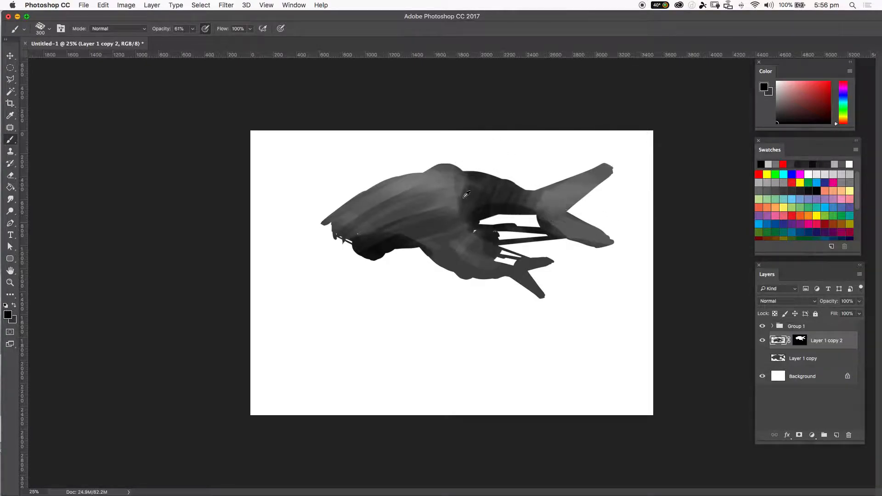
Step: Sample a mid grey from the hull and blend it over the dark rear section towards the tail
left_click(471, 191, "alt")
mouse_move(467, 188)
left_mouse_down()
mouse_move(492, 179)
mouse_move(484, 173)
mouse_move(510, 179)
left_mouse_up()
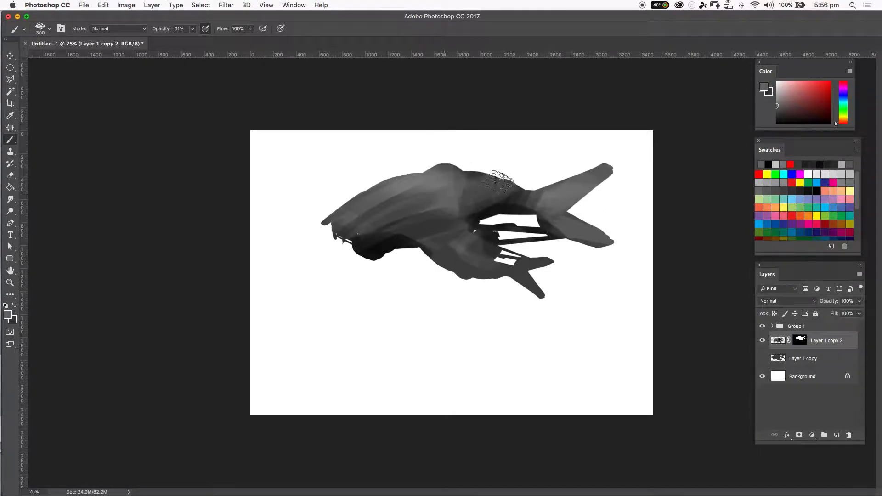
left_click_drag(439, 204, 597, 170)
mouse_move(459, 216)
left_mouse_down()
mouse_move(590, 191)
mouse_move(685, 194)
left_mouse_up()
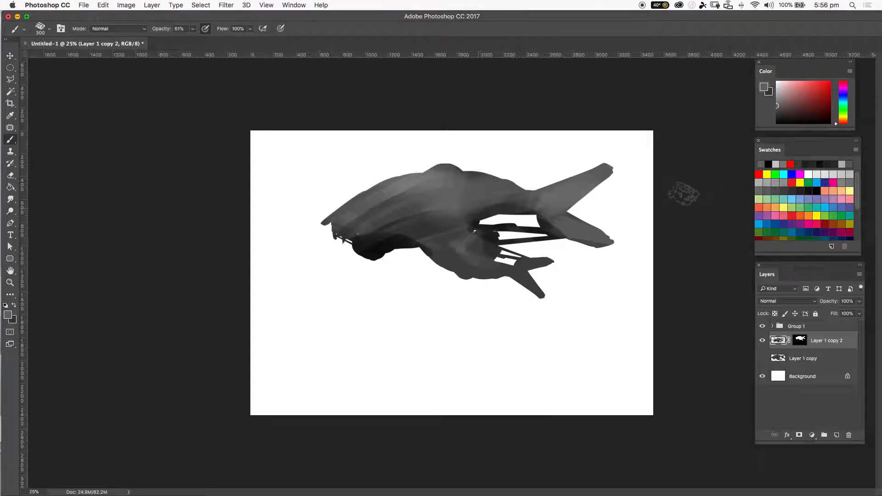
Step: Reduce the brush to 60 px, choose white, and paint a thin highlight along the hull's lower edge towards the pod
key("p")
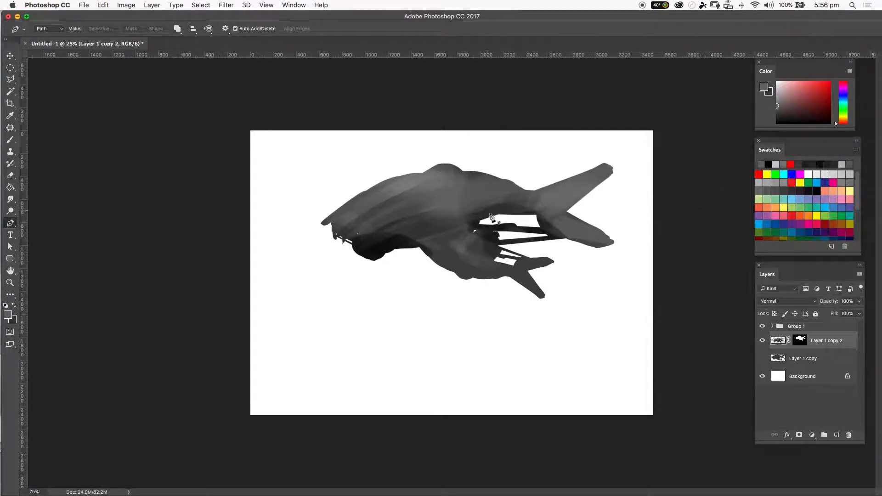
key("b")
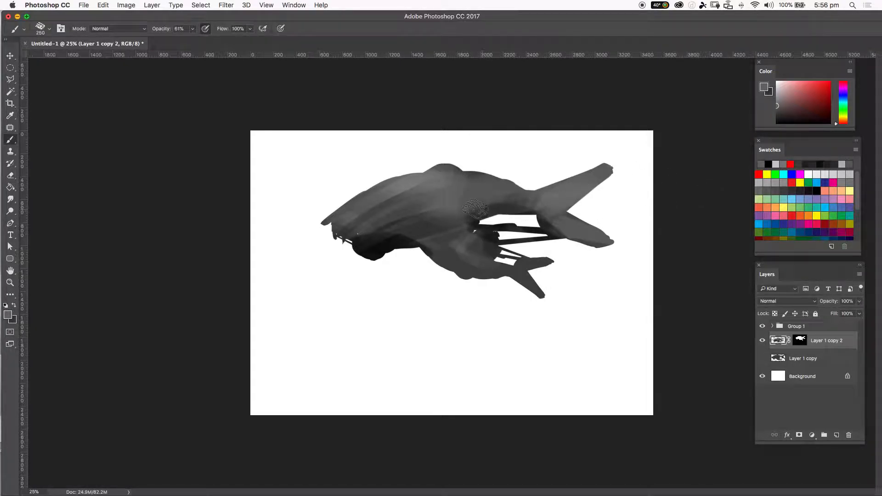
key("bracketleft")
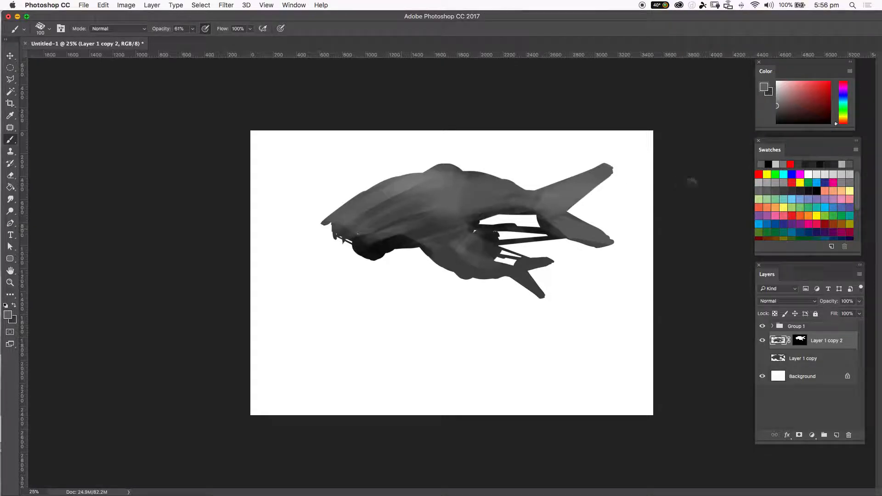
left_click_drag(797, 96, 749, 68)
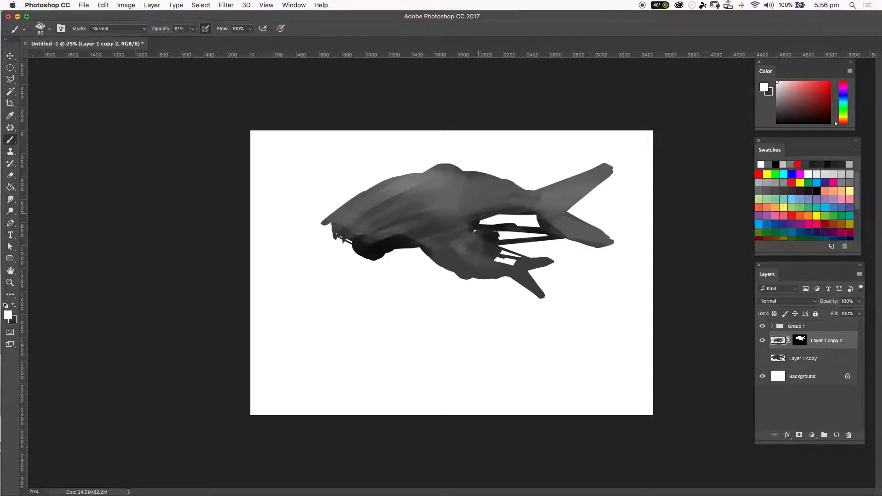
left_click_drag(374, 240, 394, 232)
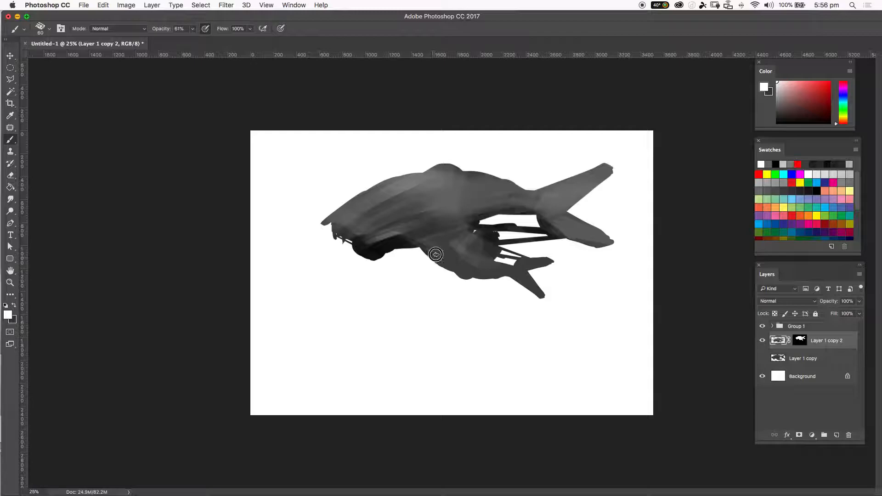
mouse_move(397, 234)
left_mouse_down()
mouse_move(438, 257)
mouse_move(428, 254)
left_mouse_up()
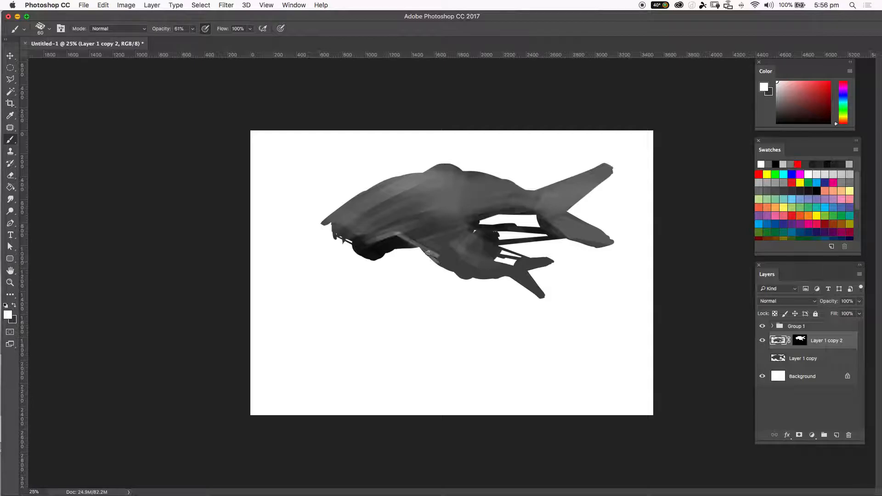
Step: Enlarge the brush to 175 px and paint a lighter band along the lower side of the forward hull
key("bracketright")
key("bracketright")
left_click(407, 222, "alt")
left_click_drag(367, 237, 430, 216)
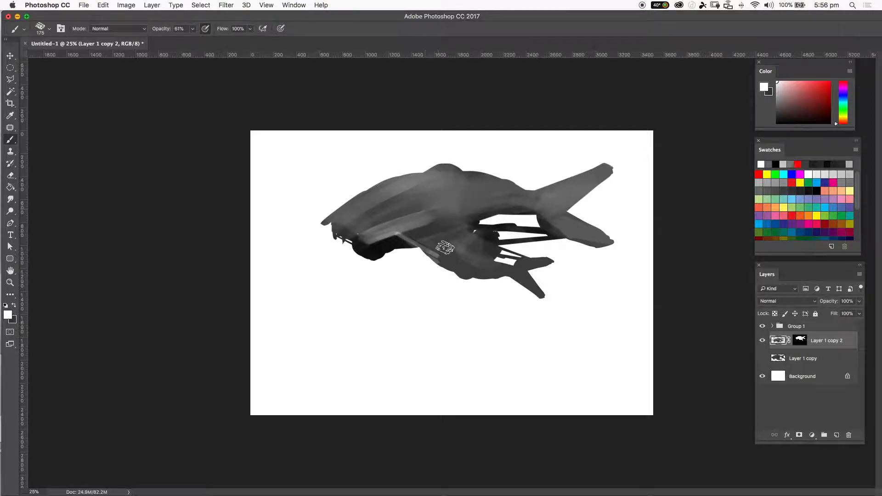
mouse_move(429, 245)
left_mouse_down()
mouse_move(424, 251)
mouse_move(417, 241)
mouse_move(429, 234)
left_mouse_up()
Step: Sample light grey from the highlight and paint curved vertical panel bands over the upper hull plus a lighter band towards the tail
left_click(403, 232, "alt")
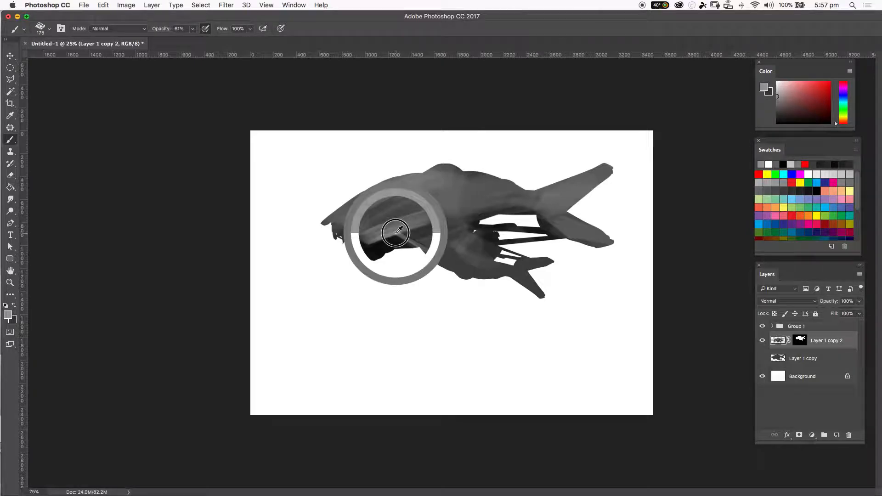
mouse_move(380, 231)
left_mouse_down()
mouse_move(337, 198)
mouse_move(371, 236)
mouse_move(322, 207)
mouse_move(375, 236)
mouse_move(396, 226)
mouse_move(390, 211)
mouse_move(379, 196)
left_mouse_up()
mouse_move(409, 227)
left_mouse_down()
mouse_move(397, 185)
mouse_move(428, 222)
mouse_move(412, 189)
mouse_move(444, 217)
mouse_move(421, 158)
left_mouse_up()
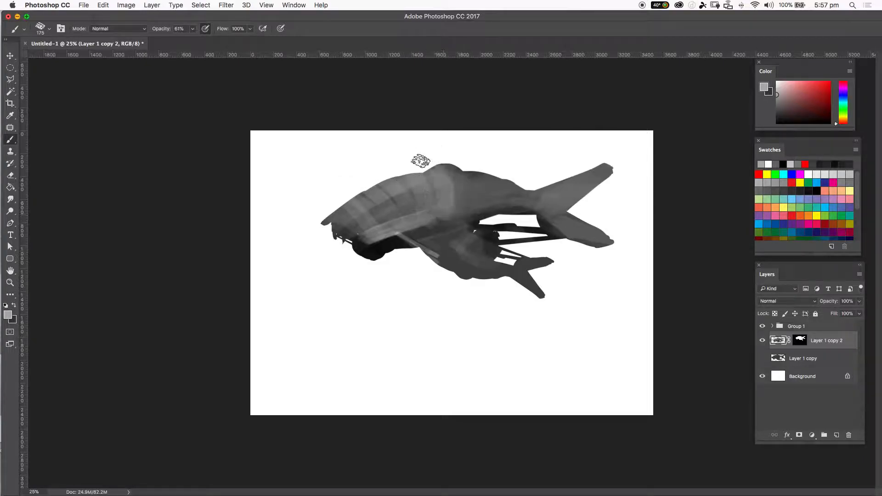
left_click_drag(461, 225, 455, 153)
left_click_drag(461, 226, 569, 227)
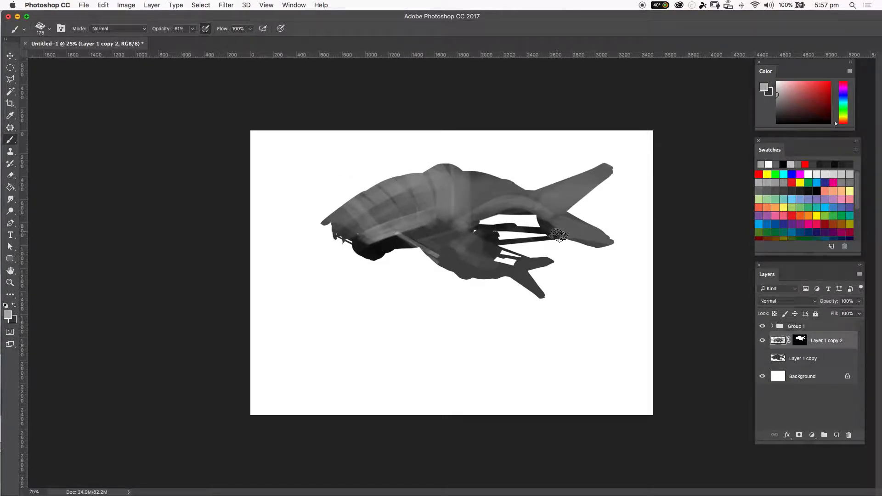
Step: Sample black from the shadow and darken the underside of the rear hull above the tail gap with a smaller brush
left_click(388, 237, "alt")
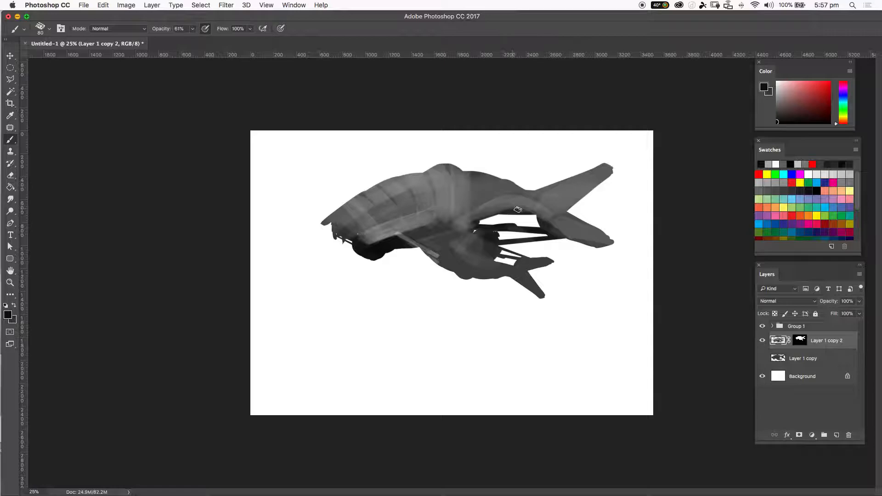
left_click(478, 223)
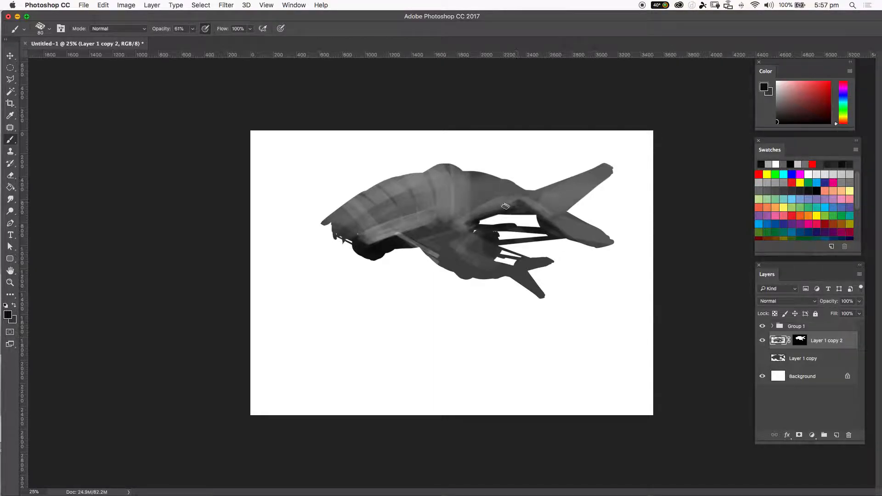
left_click_drag(476, 224, 491, 216)
Step: Sample mid grey from the hull and shade the lower pod, the chin and the area where the struts meet the tail
left_click(405, 236, "alt")
mouse_move(444, 221)
left_mouse_down()
mouse_move(427, 239)
mouse_move(448, 241)
mouse_move(464, 264)
mouse_move(491, 261)
left_mouse_up()
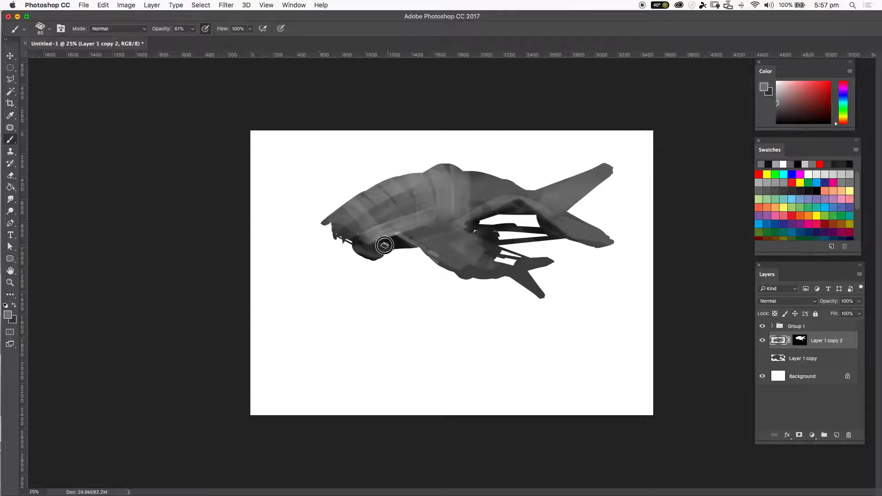
left_click_drag(376, 254, 435, 242)
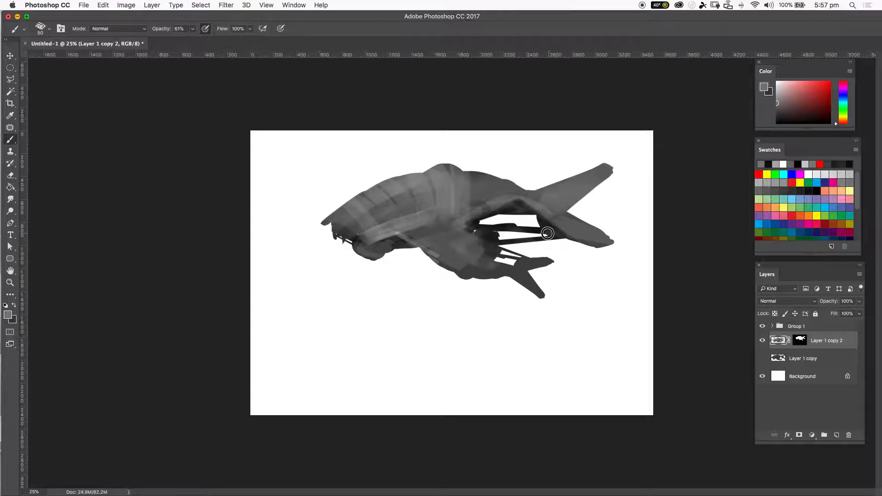
left_click_drag(553, 235, 573, 237)
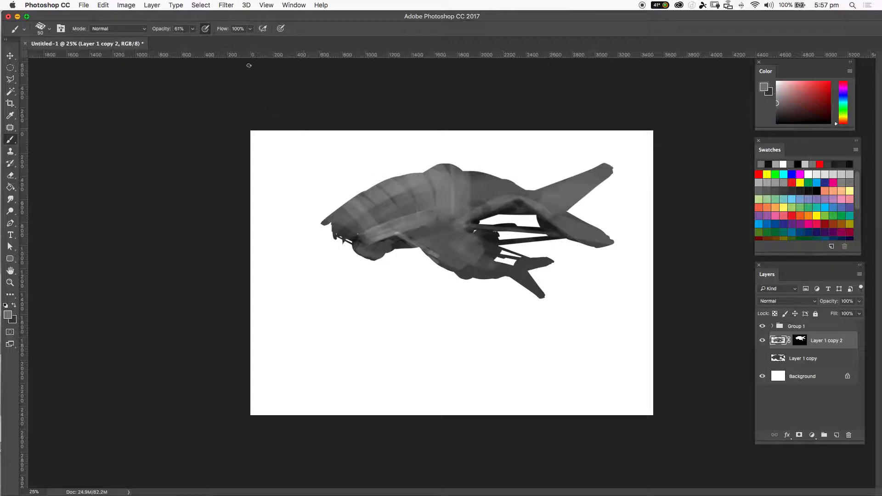
Step: Raise the brush opacity to 100% and paint lighter grey over the lower pod's small tail fins
left_click_drag(161, 32, 379, 125)
key("0")
key("1")
right_click(517, 265)
left_click(482, 265)
left_click(544, 301)
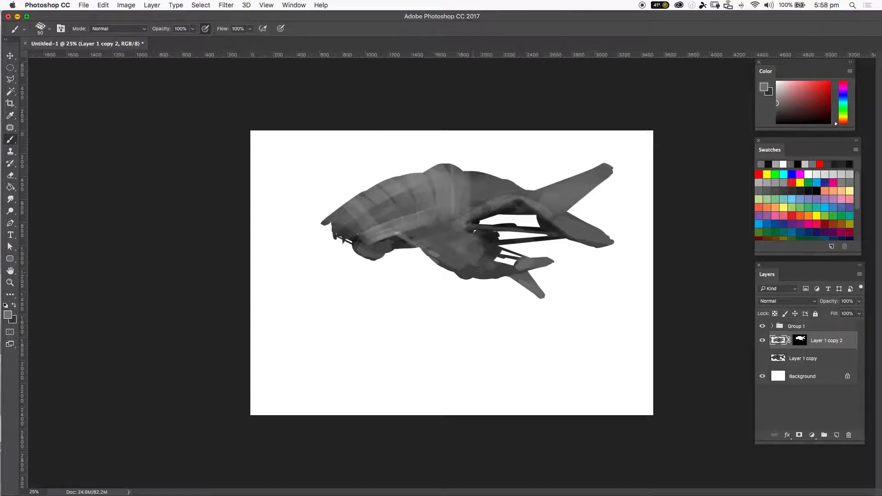
Step: Append the Square Brushes set to the current brushes and choose the 24 px square brush
right_click(455, 246)
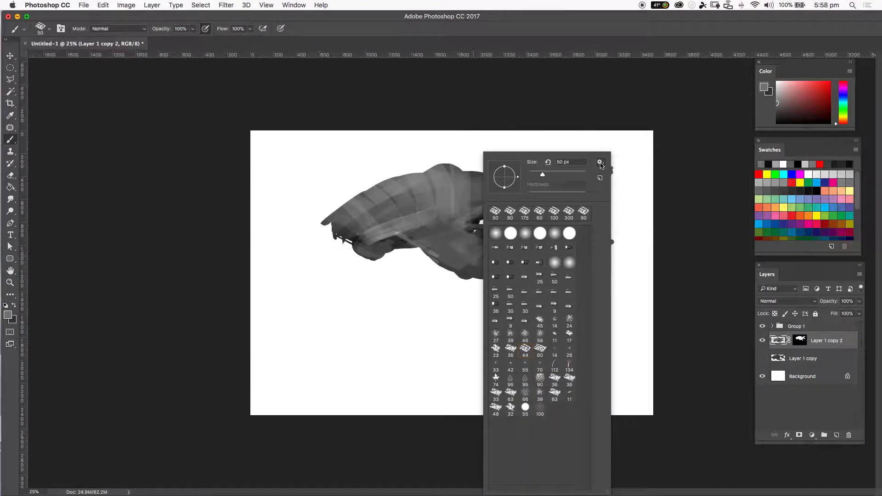
left_click(600, 162)
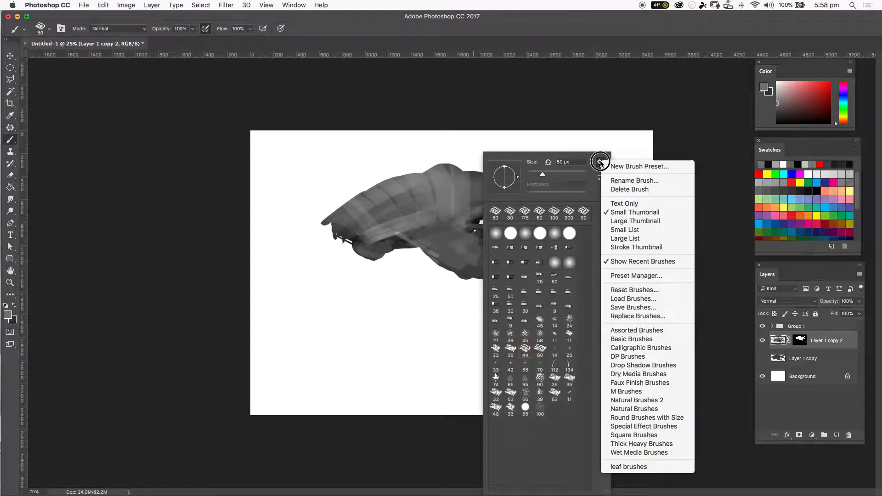
left_click(624, 435)
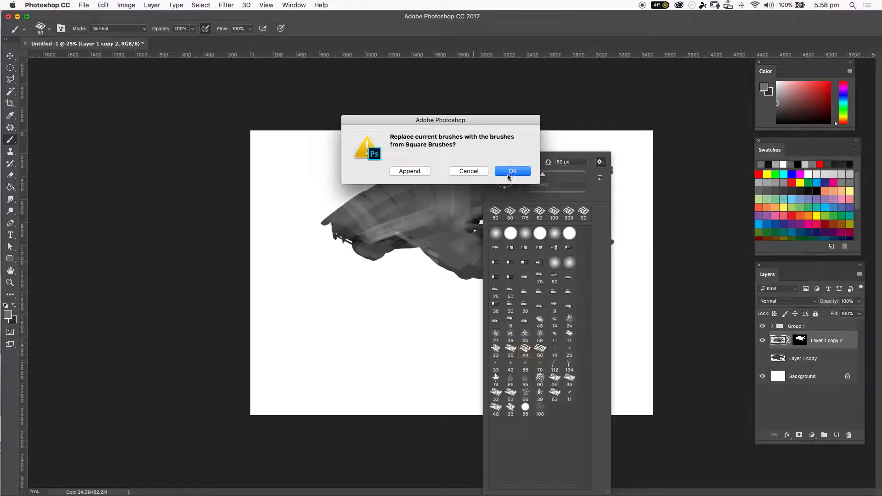
left_click(397, 174)
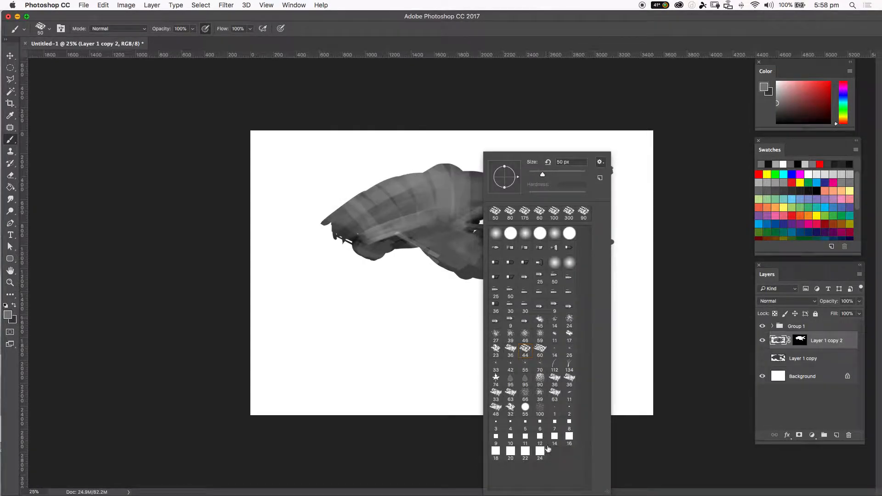
left_click(540, 452)
left_click(487, 70)
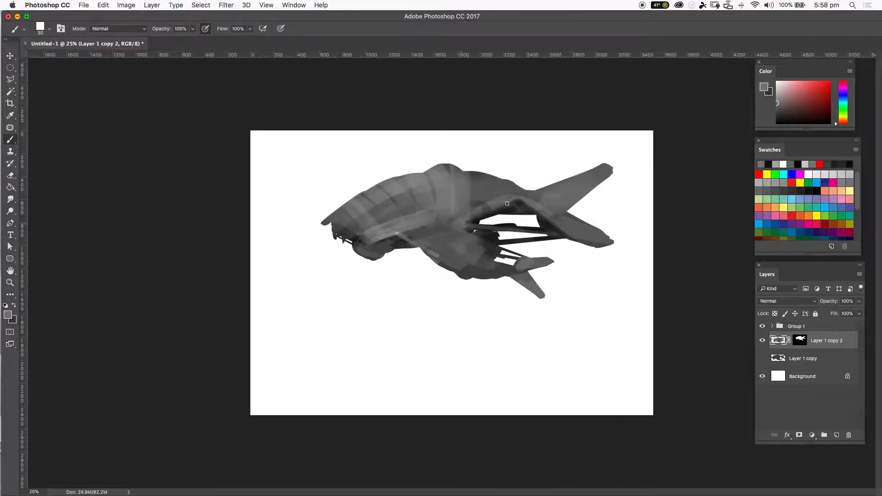
Step: With the square brush at 30 px and a sampled dark grey, draw straight dark panel lines across the hull towards the tail
left_click_drag(524, 203, 491, 212)
left_click(519, 226, "alt")
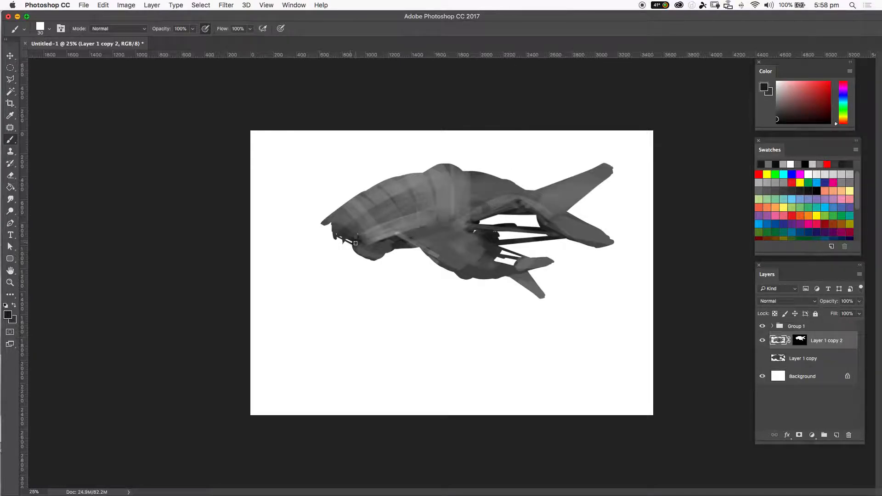
left_click_drag(447, 198, 456, 198)
left_click(530, 210, "shift")
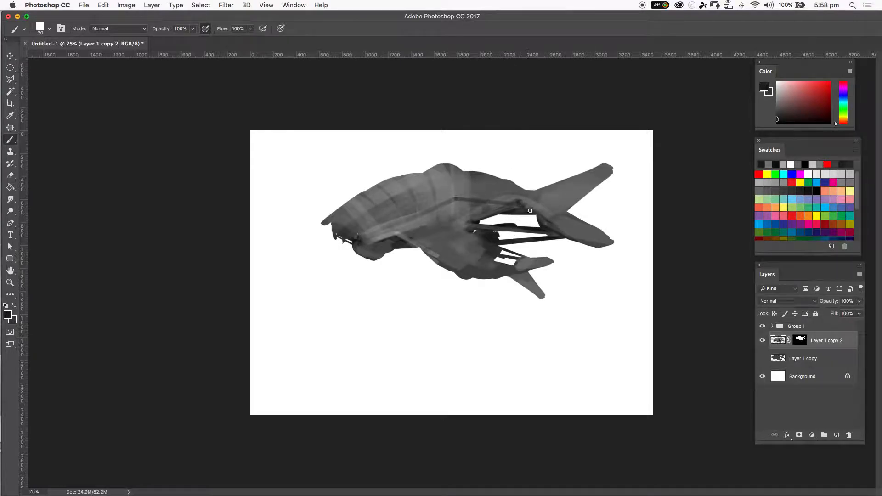
Step: Add more dark grey lines along the lower forward hull, the rear panel line and the chin
mouse_move(417, 218)
left_mouse_down()
mouse_move(372, 231)
mouse_move(397, 228)
mouse_move(378, 237)
left_mouse_up()
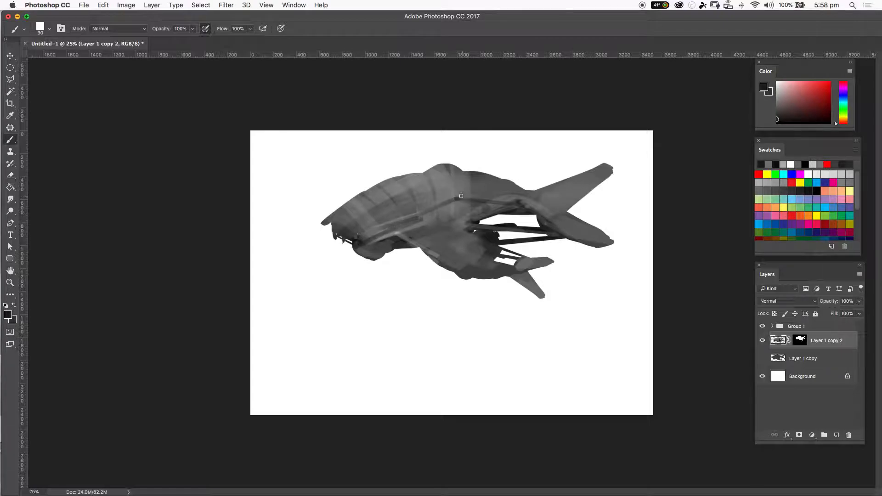
left_click_drag(503, 205, 517, 208)
left_click_drag(387, 243, 357, 249)
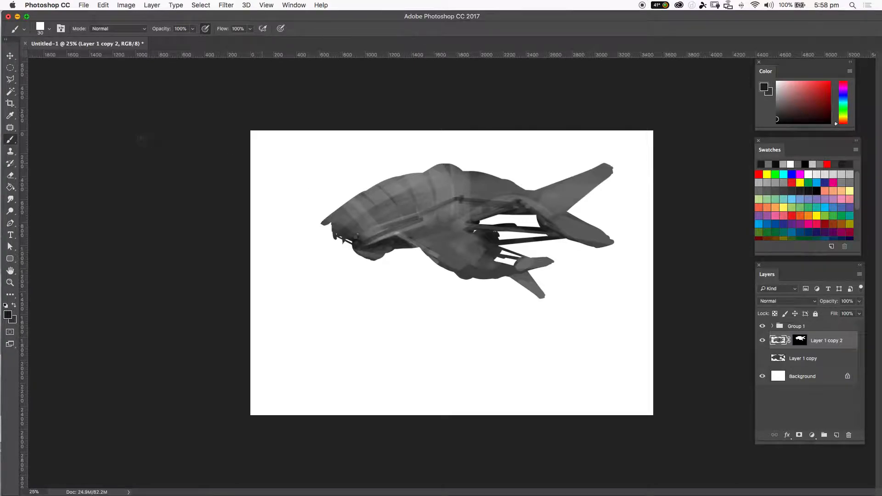
Step: Outline a narrow strip along the lower side of the forward hull with the Polygonal Lasso
left_click(11, 80)
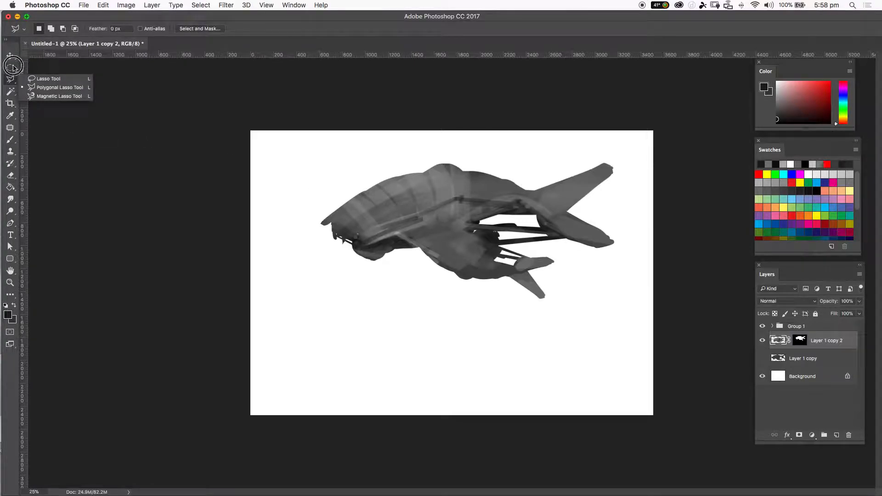
left_click(10, 69)
left_click(12, 83)
left_click(11, 82)
left_click(362, 247)
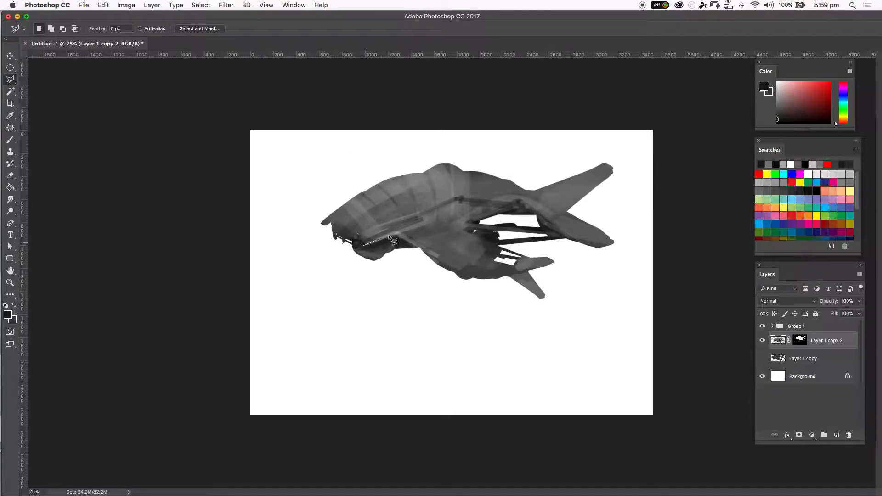
left_click(421, 222)
left_click(420, 215)
left_click(352, 239)
left_click(344, 244)
double_click(363, 247)
Step: Choose a soft round brush for shading inside the selected strip on the forward hull
key("b")
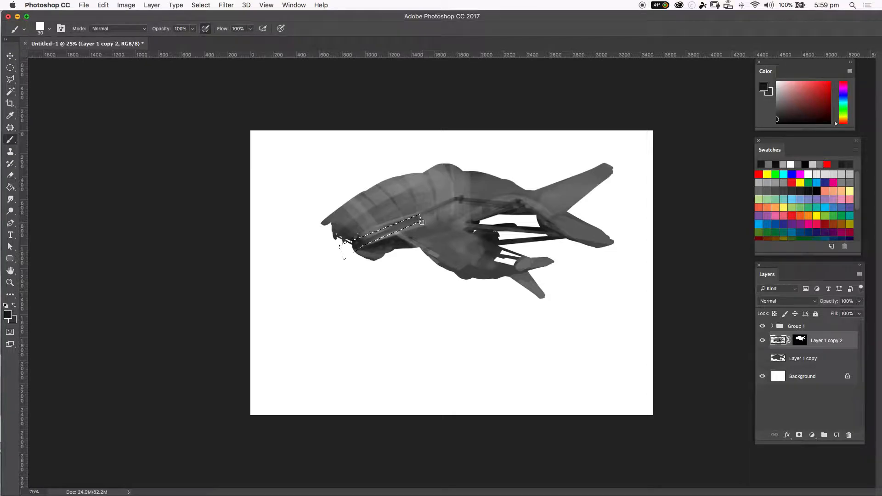
right_click(392, 234)
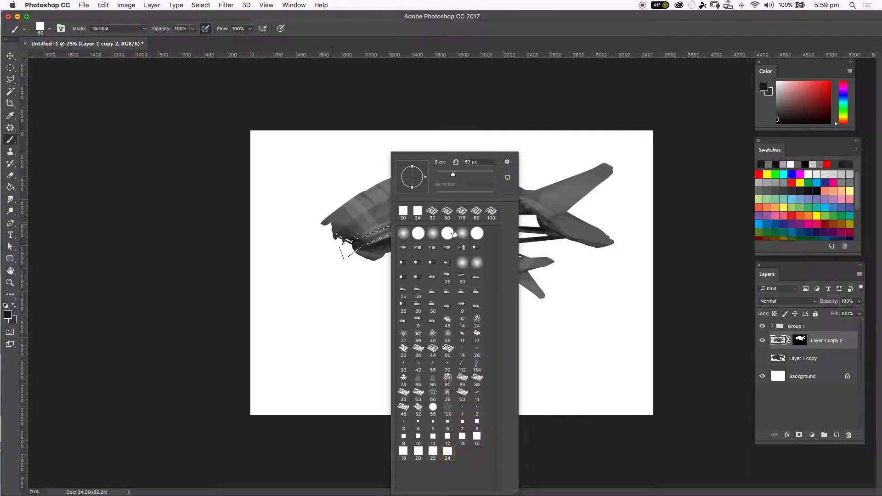
left_click(418, 236)
left_click(256, 246)
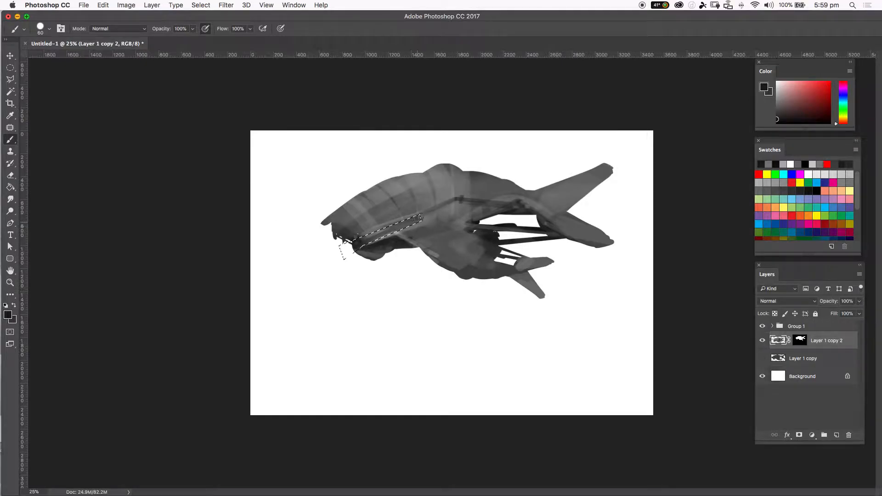
right_click(421, 217)
left_click(480, 230)
left_click(309, 120)
Step: Sample a dark grey, enlarge the brush to 125 px and shade the selected strip along the forward hull
left_click(496, 233, "alt")
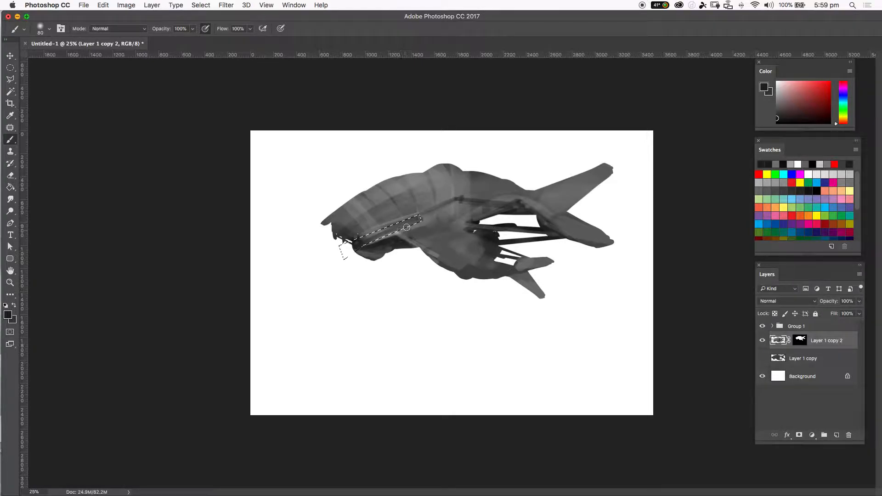
left_click_drag(342, 245, 446, 220)
key("bracketright")
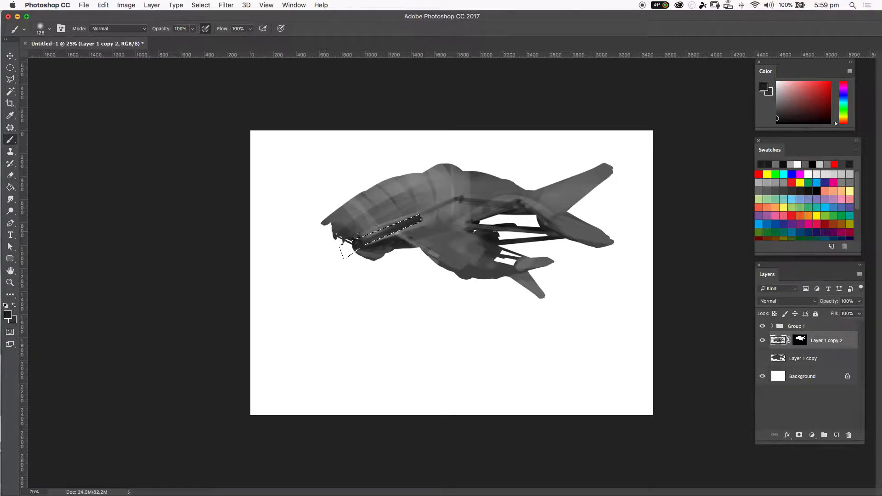
left_click_drag(349, 258, 454, 218)
left_click_drag(325, 274, 437, 220)
Step: Try shading a second polygonal strip dark along the lower mid-hull, and undo back to the first strip's selection
key("super+d")
key("super+z")
left_click(10, 79)
mouse_move(386, 234)
left_mouse_down()
mouse_move(370, 217)
mouse_move(397, 206)
mouse_move(436, 251)
mouse_move(425, 244)
mouse_move(440, 232)
mouse_move(496, 221)
left_mouse_up()
key("b")
left_click_drag(372, 262, 487, 221)
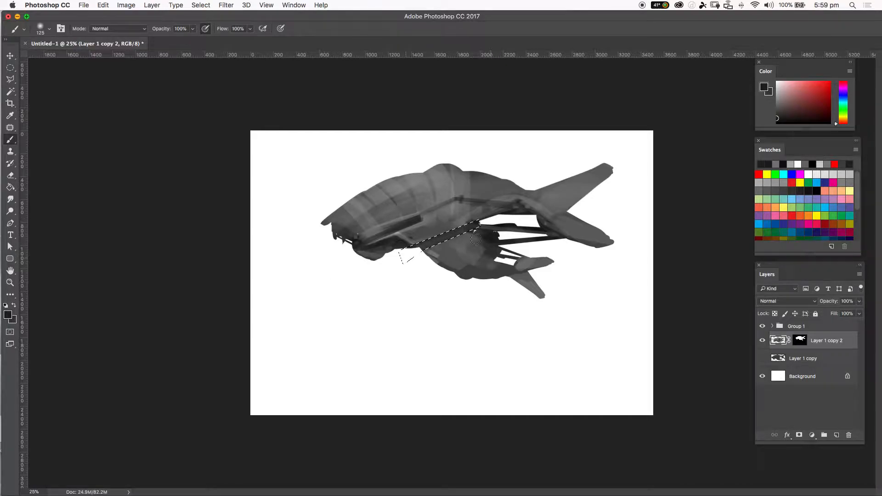
key("super+alt+z")
key("super+alt+z")
key("super+alt+z")
key("super+alt+z")
key("super+alt+z")
key("super+alt+z")
Step: Invert the strip selection, paint sampled white softly around the strip's edges, and deselect
key("super+equal")
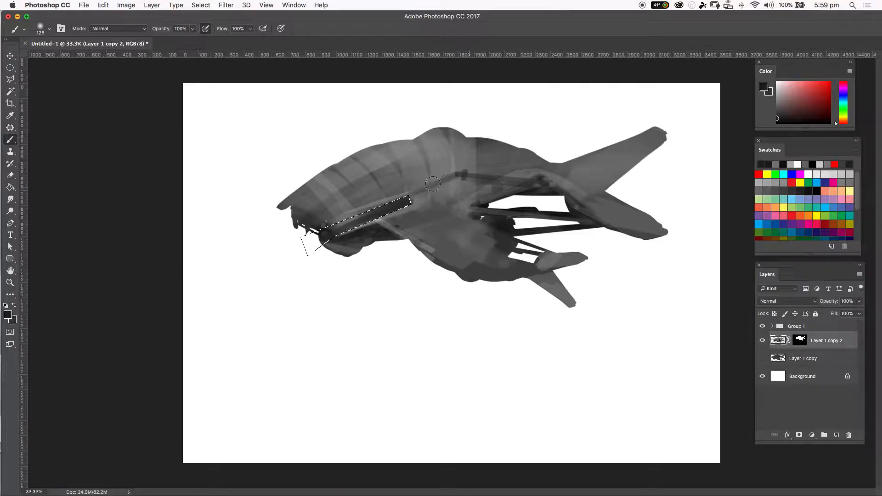
left_click(202, 6)
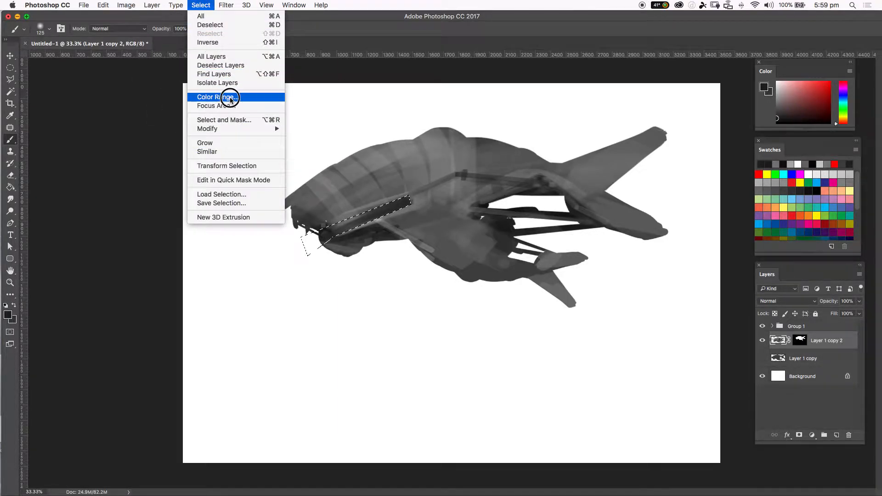
left_click(271, 42)
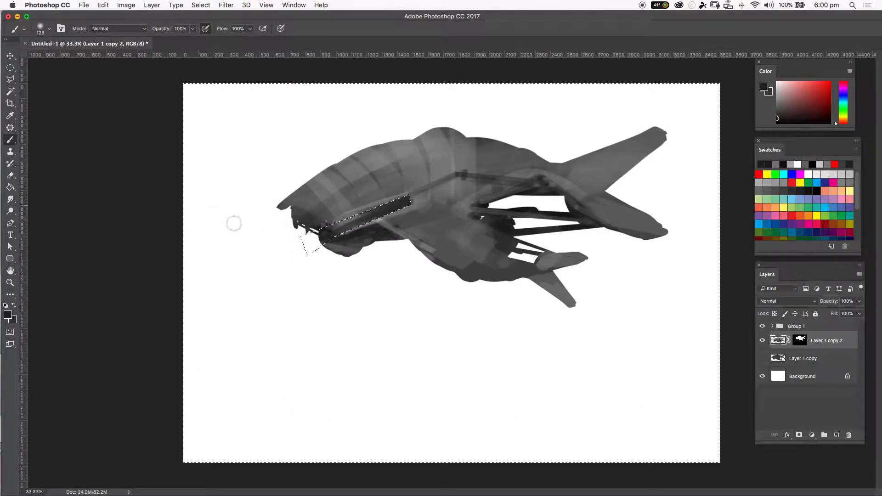
left_click(300, 277, "alt")
mouse_move(324, 222)
left_mouse_down()
mouse_move(427, 189)
mouse_move(296, 240)
mouse_move(418, 188)
mouse_move(410, 215)
mouse_move(329, 240)
left_mouse_up()
key("super+d")
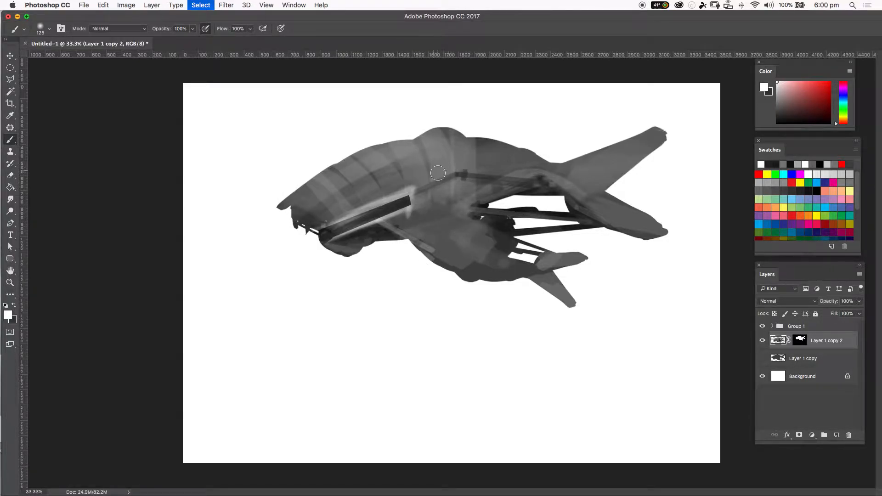
Step: Outline a rounded freehand selection around the nose opening with the Lasso tool
key("l")
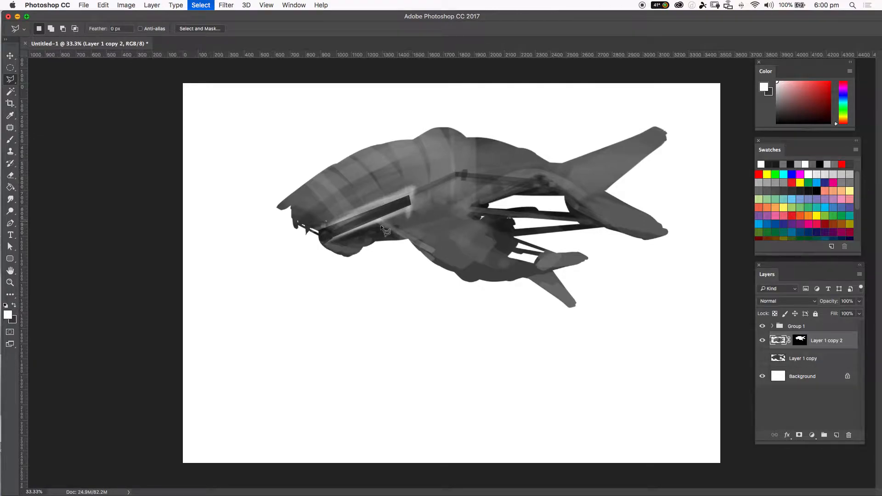
left_click(10, 80)
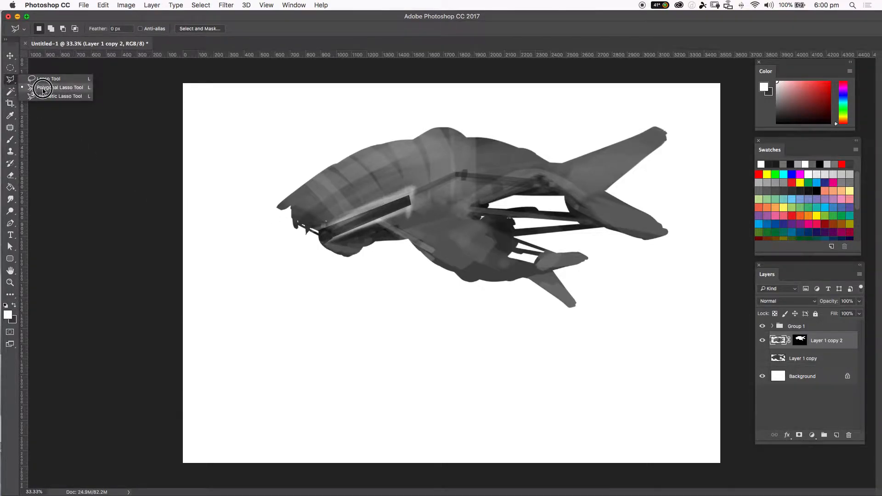
left_click(46, 82)
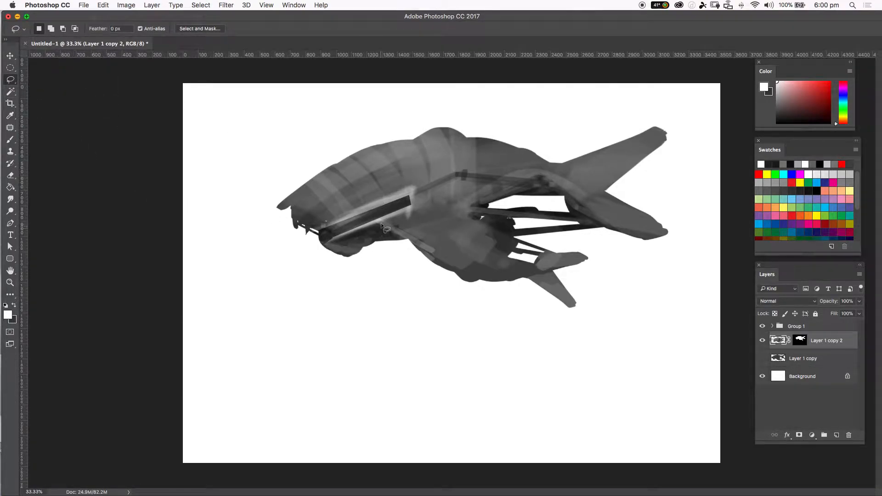
mouse_move(289, 207)
left_mouse_down()
mouse_move(324, 209)
mouse_move(325, 234)
mouse_move(281, 214)
mouse_move(305, 203)
mouse_move(330, 213)
mouse_move(318, 250)
left_mouse_up()
key("super+z")
mouse_move(282, 214)
left_mouse_down()
mouse_move(314, 204)
mouse_move(327, 237)
mouse_move(298, 253)
mouse_move(290, 208)
left_mouse_up()
Step: Swap the foreground and background colours and choose the 44 px textured brush
key("b")
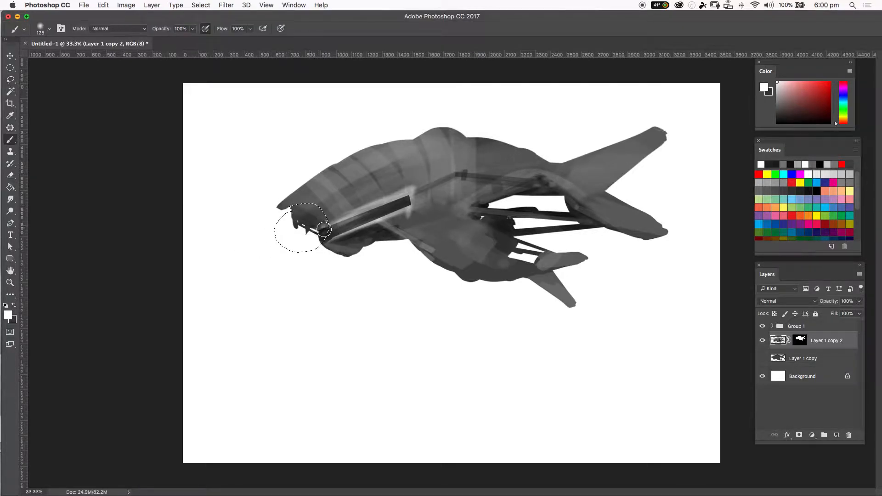
key("x")
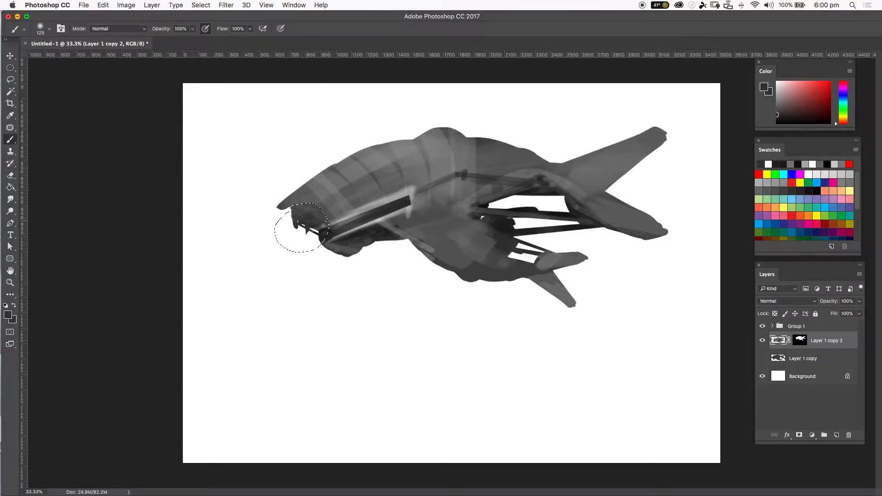
right_click(445, 214)
right_click(489, 366)
left_click(498, 385)
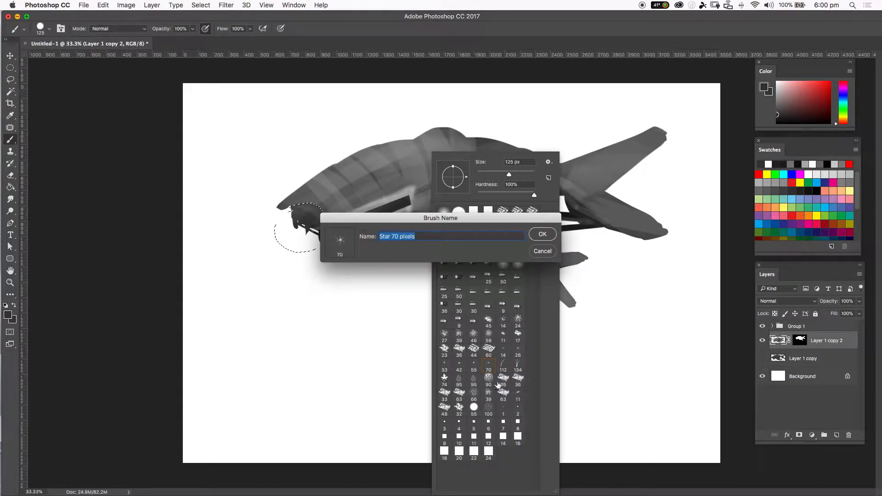
left_click(543, 252)
right_click(490, 234)
key("Escape")
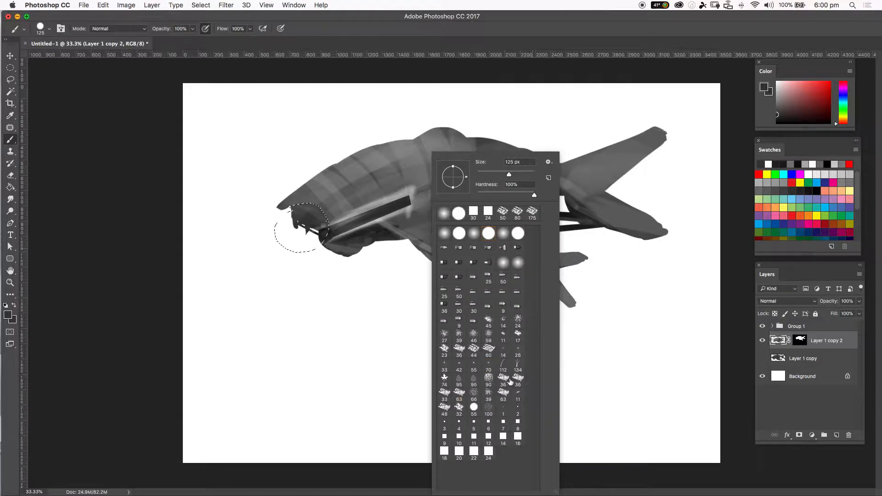
left_click(474, 348)
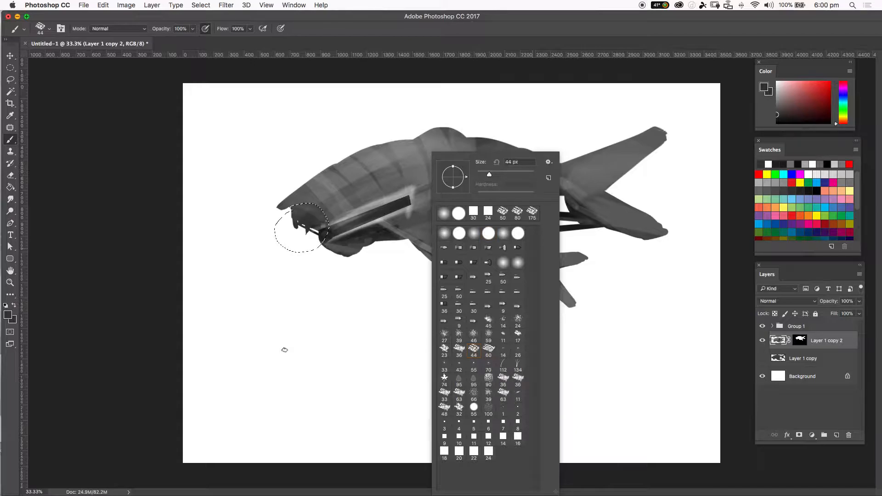
left_click(285, 351)
Step: Enlarge the brush to 80 px and darken the inside of the nose opening with a sampled near-black grey
key("bracketright")
key("bracketright")
key("bracketright")
key("bracketright")
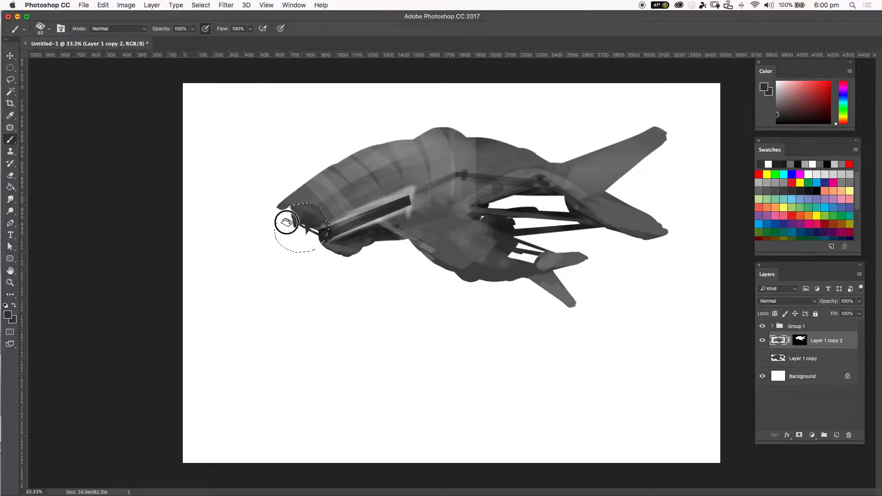
left_click(502, 222, "alt")
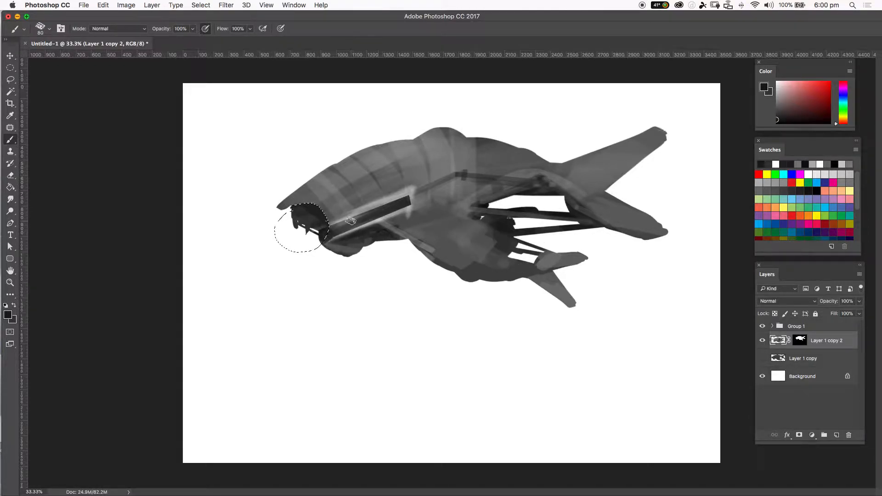
Step: Invert the selection, lighten the hull around the nose opening and strip with sampled light grey at 125 px, and deselect
key("super+shift+i")
left_click(390, 199, "alt")
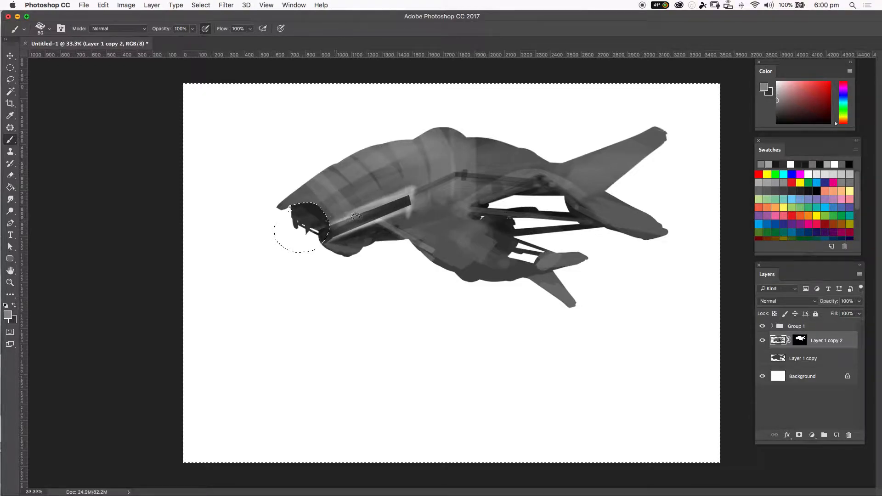
key("bracketright")
key("bracketright")
key("bracketright")
mouse_move(297, 202)
left_mouse_down()
mouse_move(354, 185)
mouse_move(319, 205)
left_mouse_up()
key("bracketleft")
key("bracketleft")
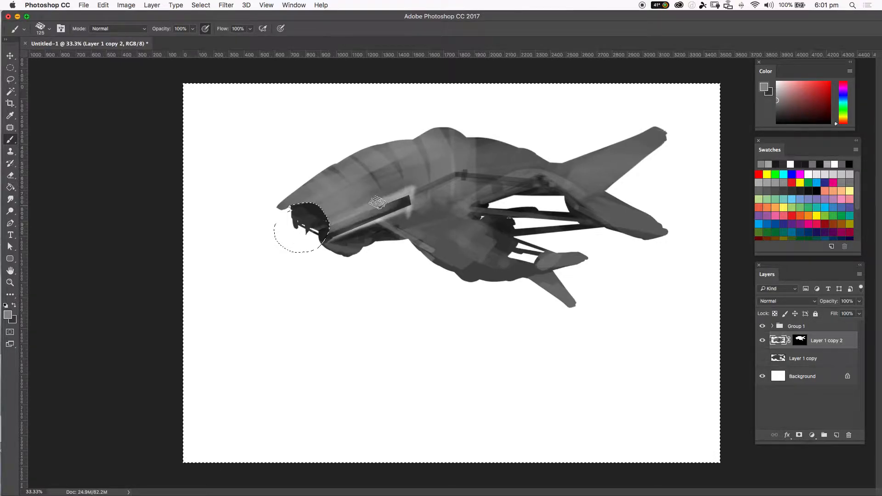
left_click_drag(405, 202, 333, 232)
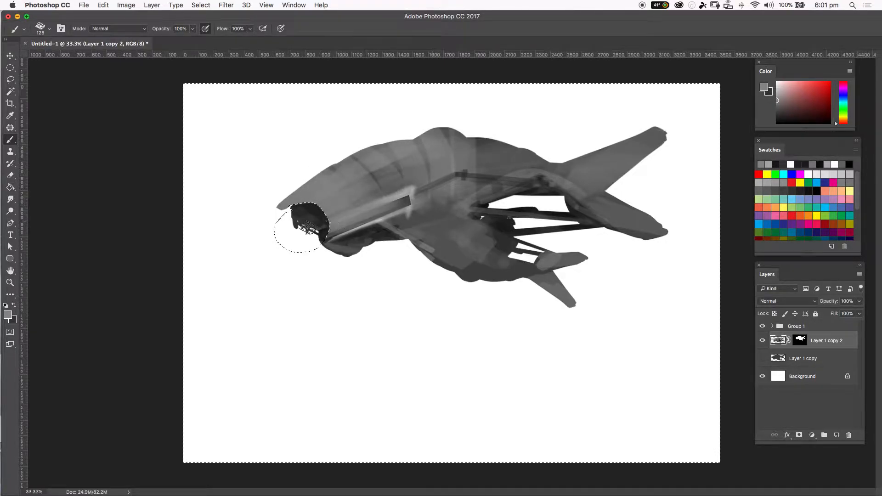
key("super+d")
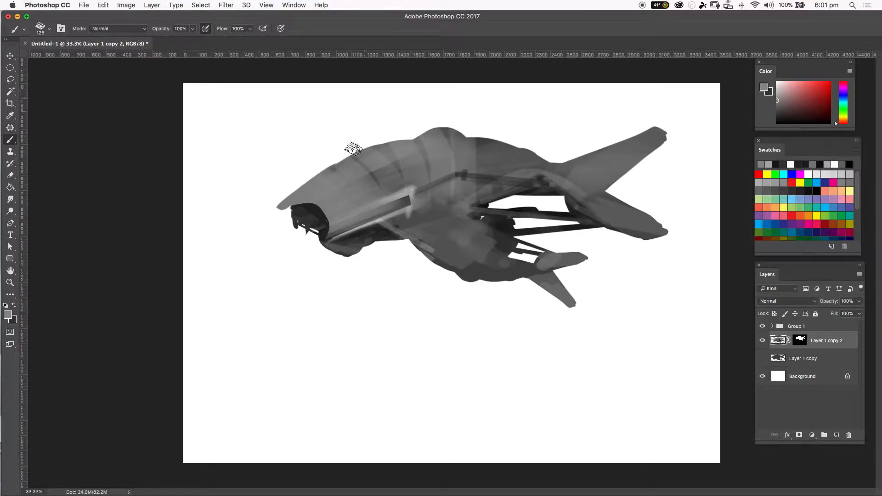
Step: Outline the area beneath the side panel line from mid-hull to the tail with the Polygonal Lasso
key("l")
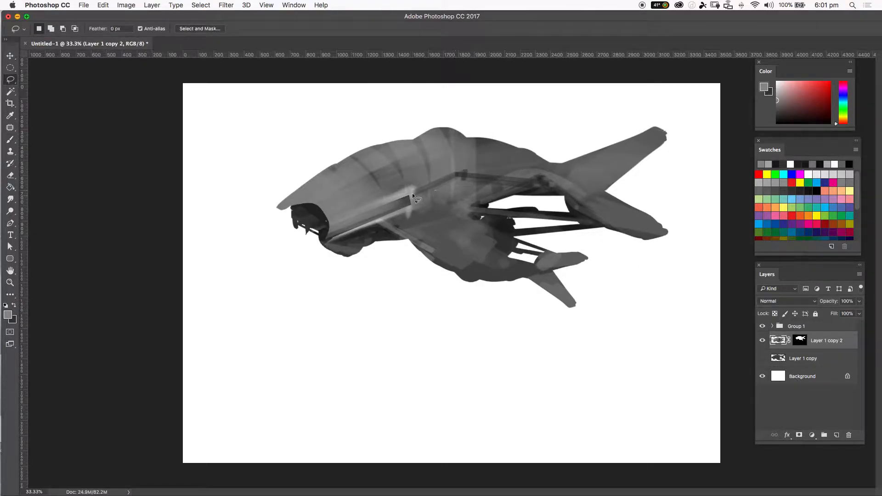
left_click_drag(405, 199, 457, 173)
left_click(510, 169)
key("shift+l")
left_click(410, 190)
left_click(455, 174)
left_click(588, 211)
left_click(546, 186)
left_click(411, 192)
Step: Shade the selected area below the panel line with sampled dark and mid greys using the textured brush
key("b")
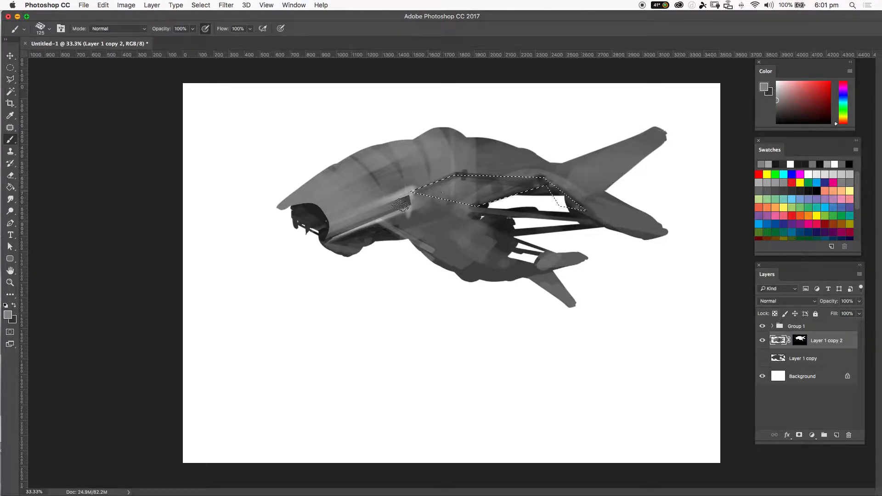
left_click(315, 205, "alt")
mouse_move(494, 174)
left_mouse_down()
mouse_move(446, 197)
mouse_move(529, 180)
mouse_move(460, 208)
mouse_move(539, 193)
mouse_move(574, 213)
mouse_move(559, 198)
mouse_move(575, 196)
mouse_move(541, 177)
mouse_move(398, 188)
left_mouse_up()
left_click(451, 212, "alt")
mouse_move(447, 207)
left_mouse_down()
mouse_move(532, 197)
mouse_move(448, 200)
mouse_move(463, 212)
mouse_move(455, 210)
mouse_move(454, 191)
mouse_move(425, 199)
mouse_move(451, 187)
mouse_move(522, 196)
mouse_move(478, 196)
mouse_move(485, 185)
mouse_move(529, 187)
left_mouse_up()
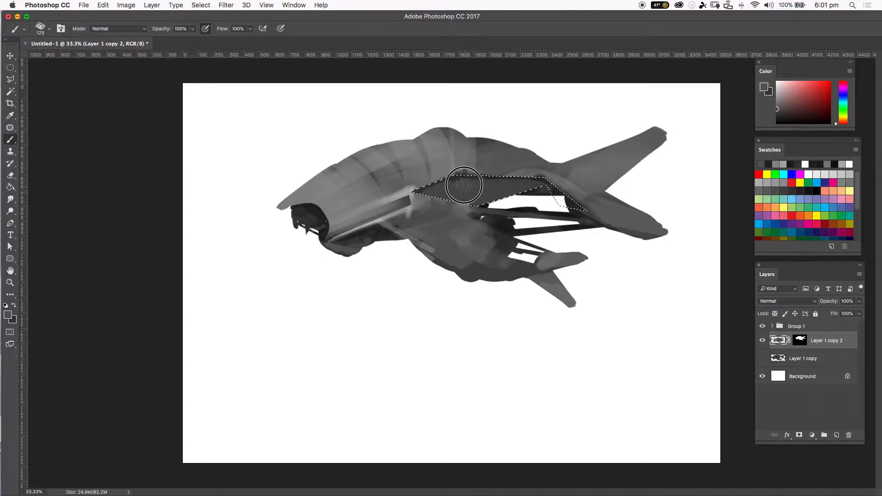
Step: Paint a light highlight along the lower rear edge of the selected area, and deselect
left_click(449, 153, "alt")
mouse_move(475, 201)
left_mouse_down()
mouse_move(524, 198)
mouse_move(467, 196)
mouse_move(459, 208)
mouse_move(464, 196)
mouse_move(535, 194)
mouse_move(490, 188)
mouse_move(544, 190)
mouse_move(445, 192)
mouse_move(482, 189)
mouse_move(470, 211)
mouse_move(523, 199)
mouse_move(461, 212)
mouse_move(544, 189)
left_mouse_up()
left_click(505, 208, "alt")
key("super+d")
Step: Draw a circular selection at the rear of the lower hull pod with the Elliptical Marquee tool
key("super+minus")
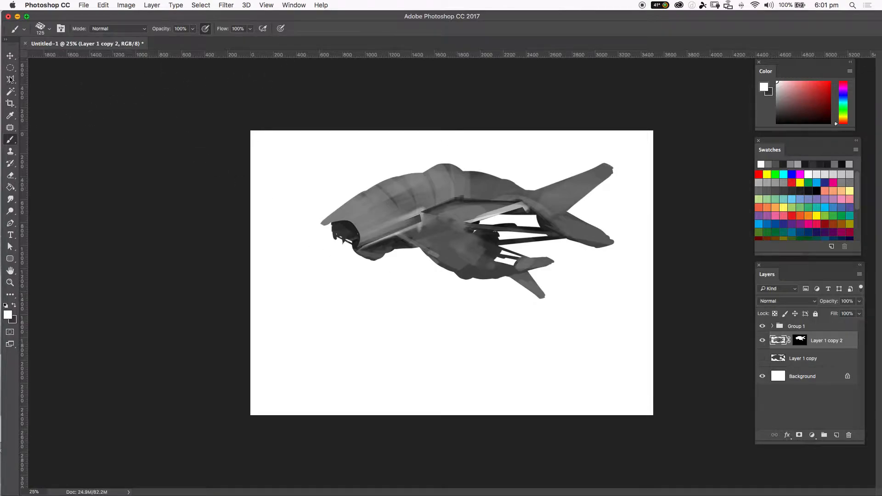
left_click_drag(11, 69, 75, 71)
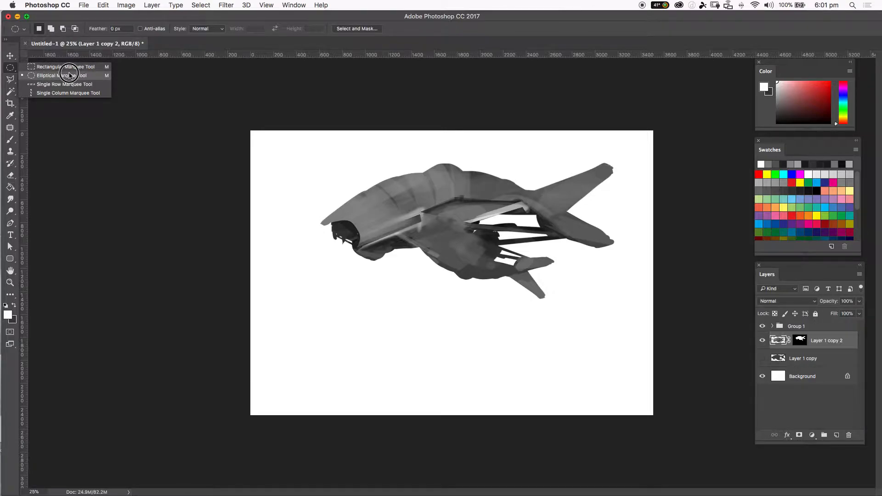
left_click(69, 76)
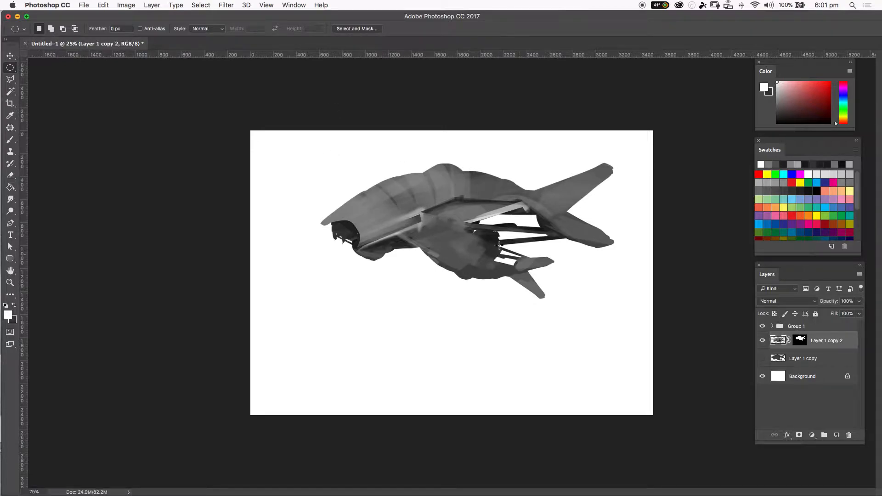
left_click_drag(470, 231, 493, 260)
key("super+z")
key("super+equal")
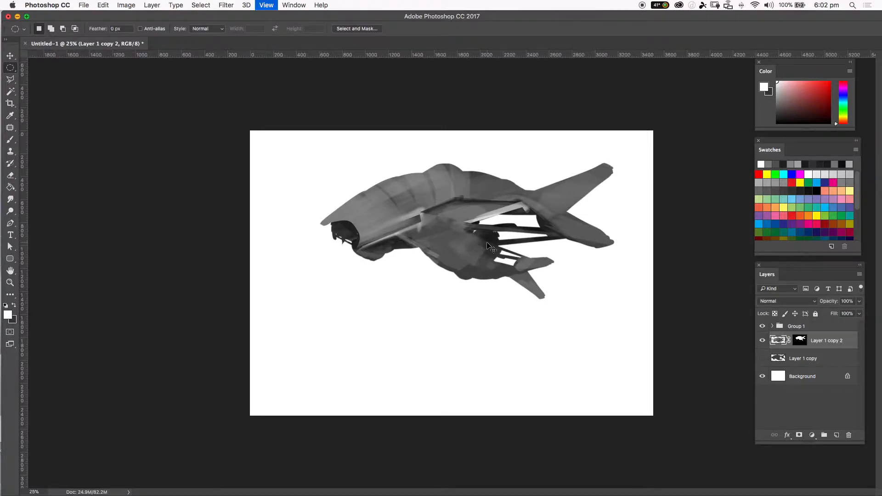
mouse_move(483, 223)
left_mouse_down()
mouse_move(516, 256)
mouse_move(495, 234)
mouse_move(499, 243)
mouse_move(508, 230)
left_mouse_up()
Step: Paint the circular selection on the lower pod with dark grey sampled from the nose opening
key("b")
key("super+z")
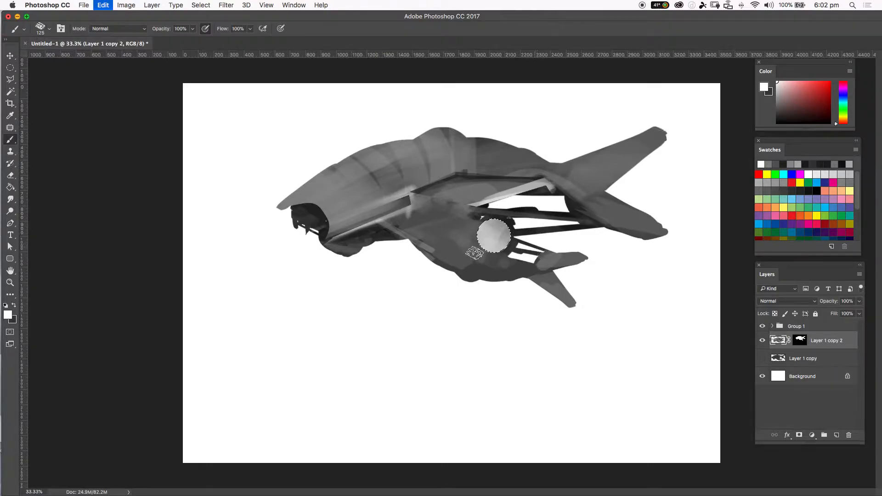
left_click(306, 223, "alt")
left_click_drag(487, 230, 500, 242)
left_click(304, 207)
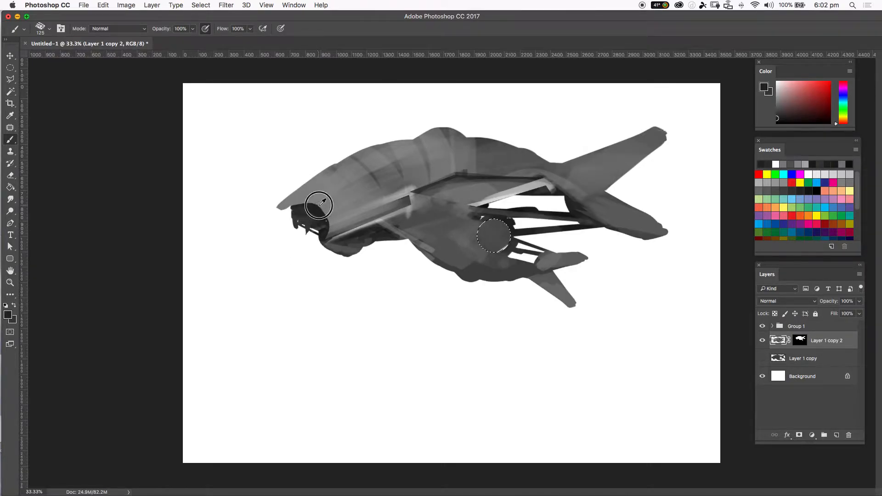
right_click(482, 220)
key("Escape")
mouse_move(483, 230)
left_mouse_down()
mouse_move(510, 235)
mouse_move(491, 254)
mouse_move(519, 240)
mouse_move(499, 242)
left_mouse_up()
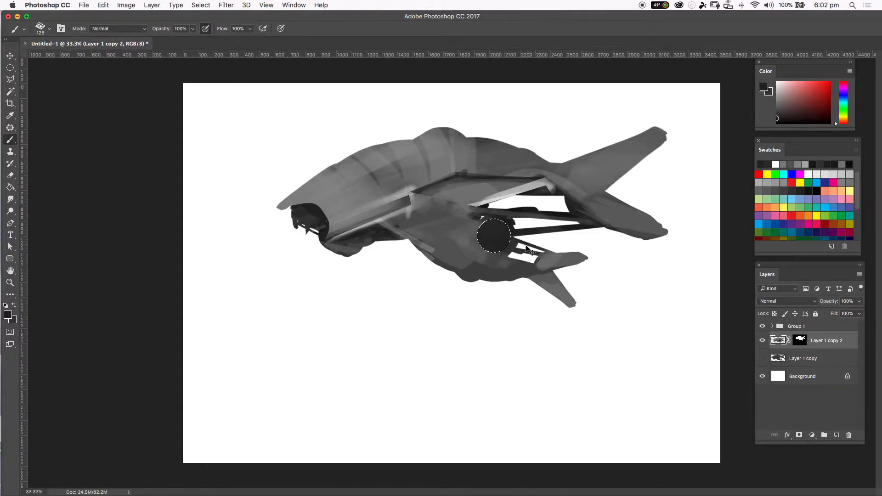
key("super+t")
left_click_drag(506, 222, 403, 304)
key("super+z")
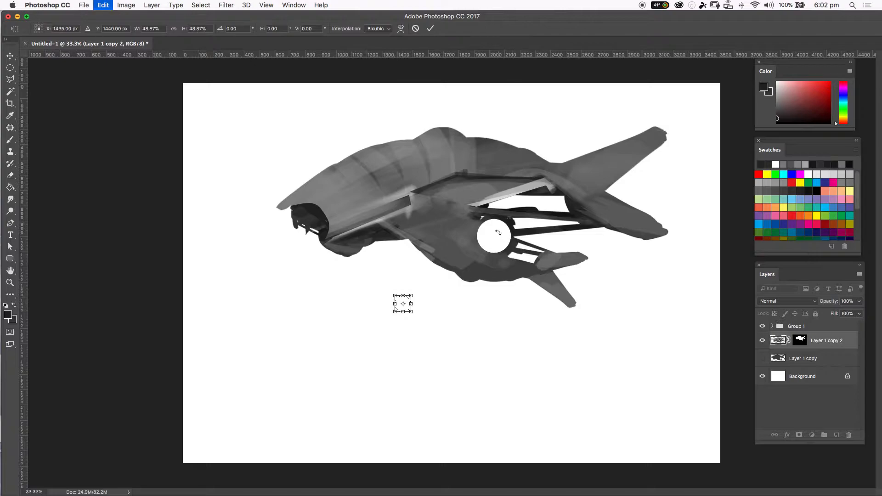
key("super+z")
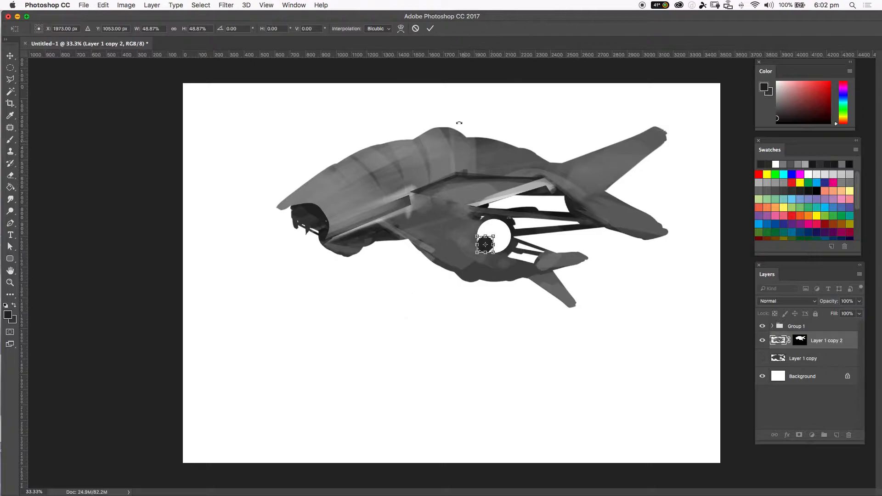
left_click(416, 28)
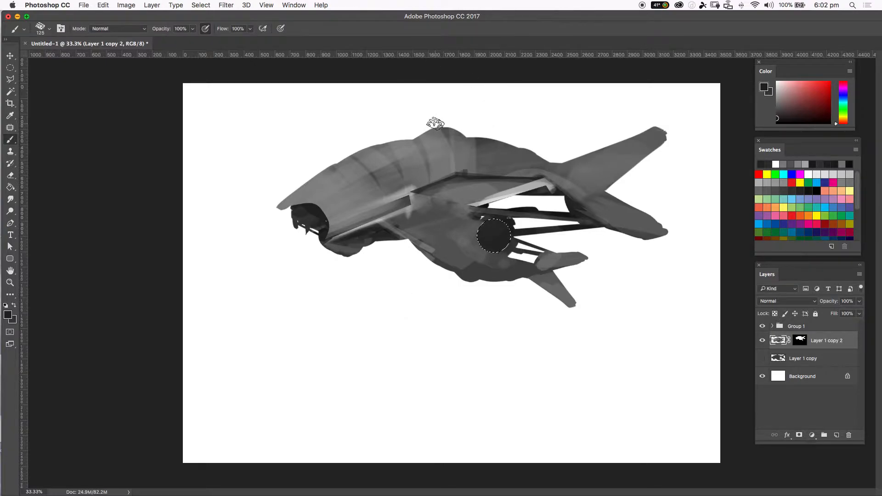
Step: Clear the circular selection on the lower pod, invert the selection, and paint a dark rim around the opening with a smaller textured brush
key("Delete")
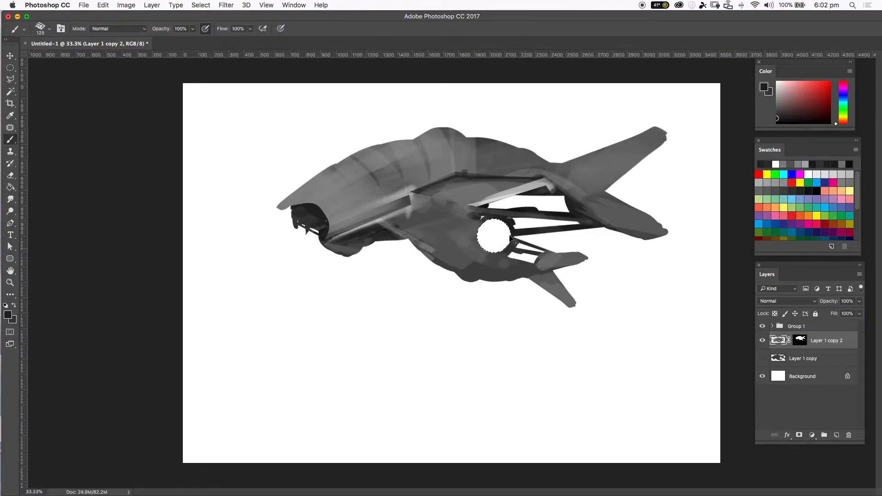
key("shift+super+i")
key("bracketleft")
key("bracketleft")
key("bracketleft")
mouse_move(486, 222)
left_mouse_down()
mouse_move(498, 257)
mouse_move(509, 248)
mouse_move(482, 246)
mouse_move(510, 240)
left_mouse_up()
key("super+z")
key("alt+super+z")
key("alt+super+z")
key("alt+super+z")
key("alt+super+z")
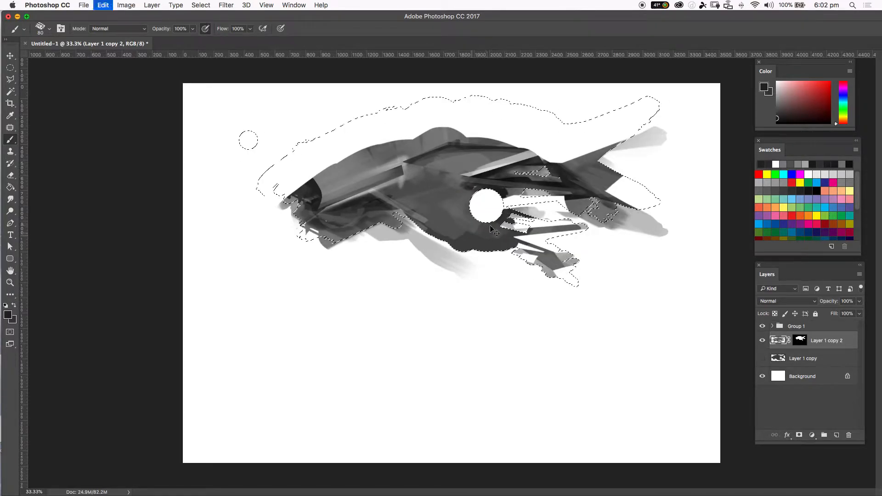
key("shift+super+z")
key("shift+super+z")
key("shift+super+z")
key("shift+super+z")
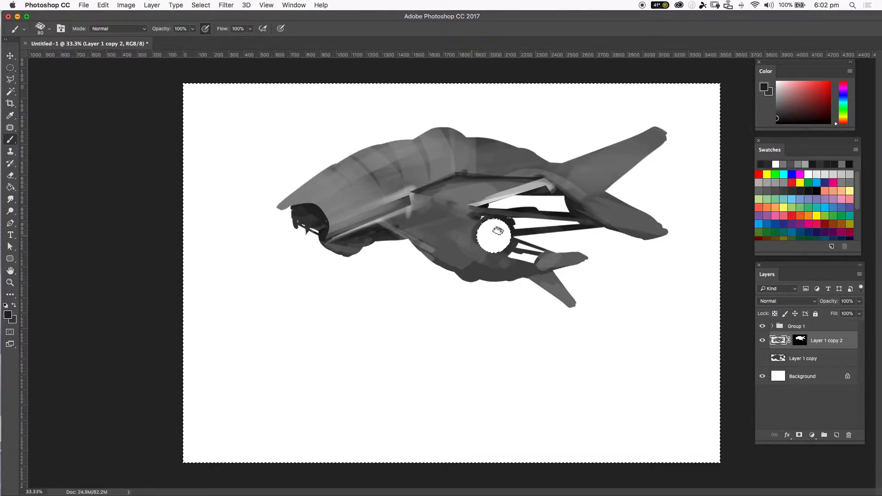
Step: Paint a highlight with sampled white along the lower rear rim of the pod's circular opening, and deselect
left_click(554, 240, "alt")
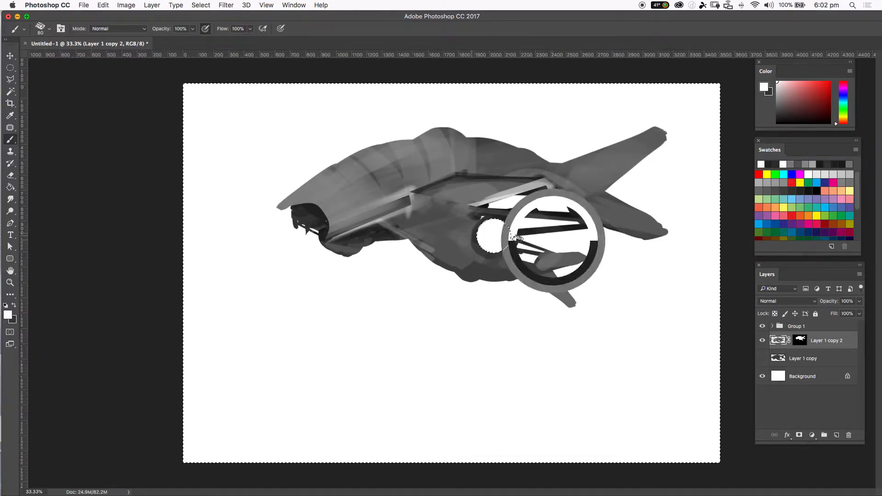
mouse_move(501, 255)
left_mouse_down()
mouse_move(513, 236)
mouse_move(483, 240)
mouse_move(499, 252)
mouse_move(511, 239)
mouse_move(508, 228)
left_mouse_up()
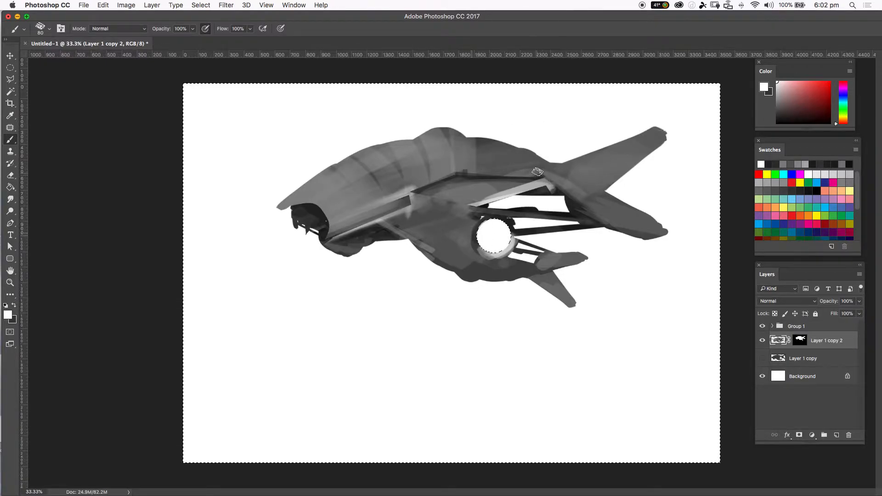
key("m")
key("super+d")
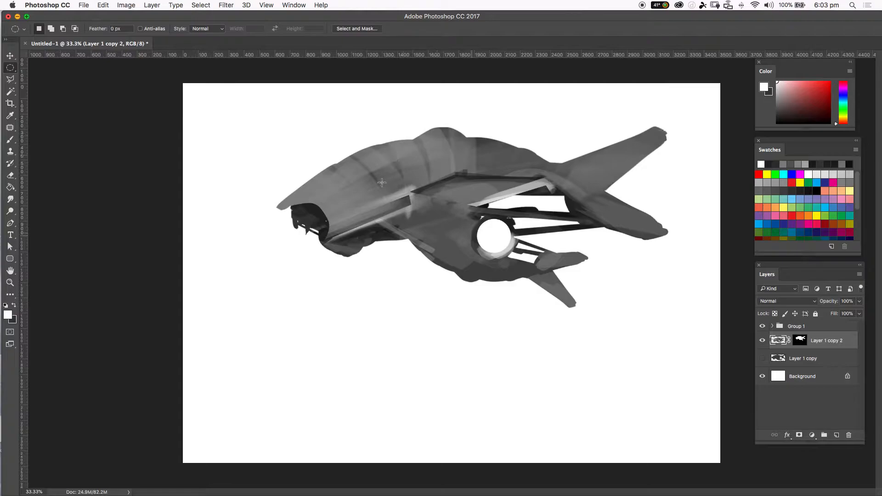
Step: Draw an elliptical selection around the hump on top of the hull
left_click_drag(415, 129, 449, 149)
key("super+plus")
left_click_drag(471, 228, 444, 298)
left_click(381, 107)
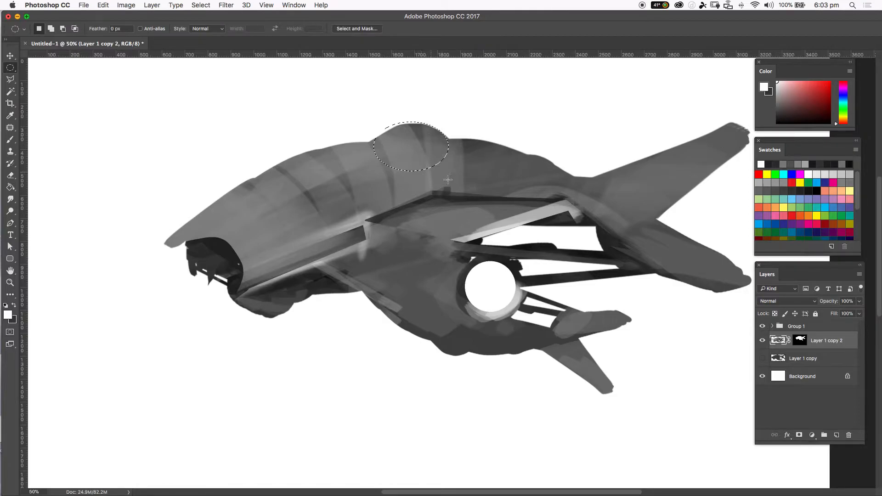
Step: Transform the elliptical selection to 149.24% width and 96.28% height, and move it over the hump
right_click(415, 133)
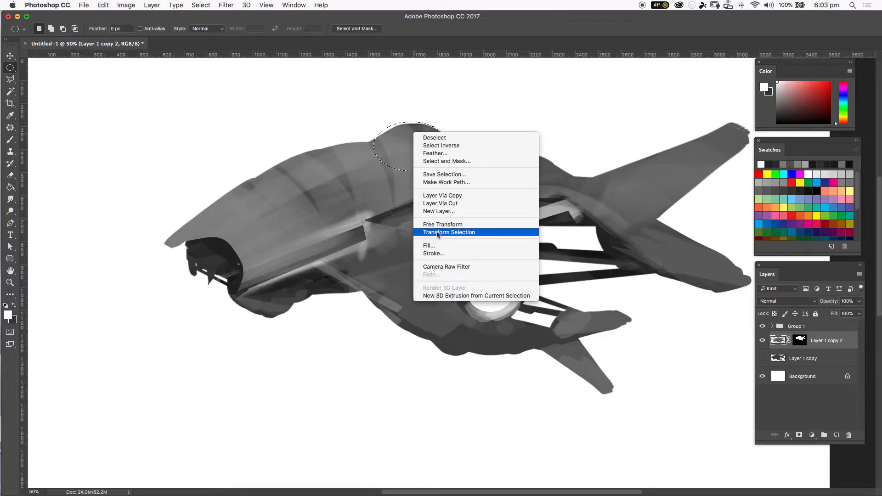
left_click(457, 233)
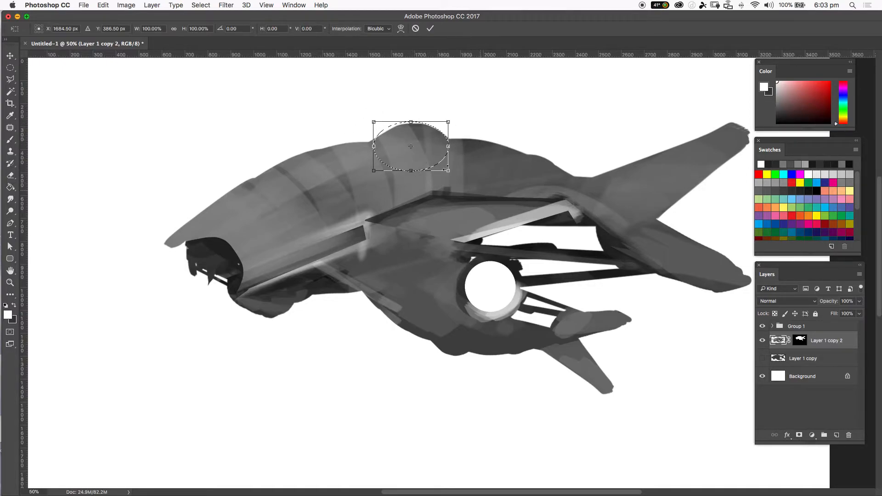
left_click_drag(445, 179, 487, 207)
left_click_drag(496, 120, 498, 201)
key("super+z")
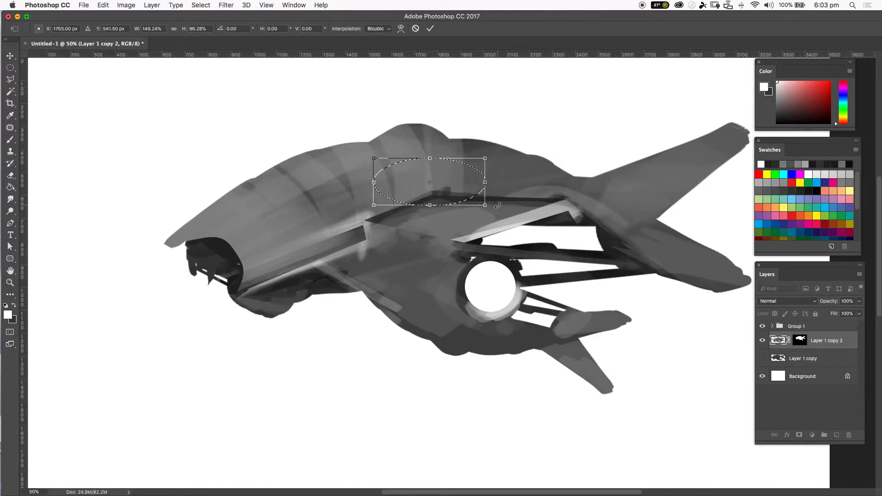
key("super+z")
key("super+z")
left_click_drag(477, 196, 467, 171)
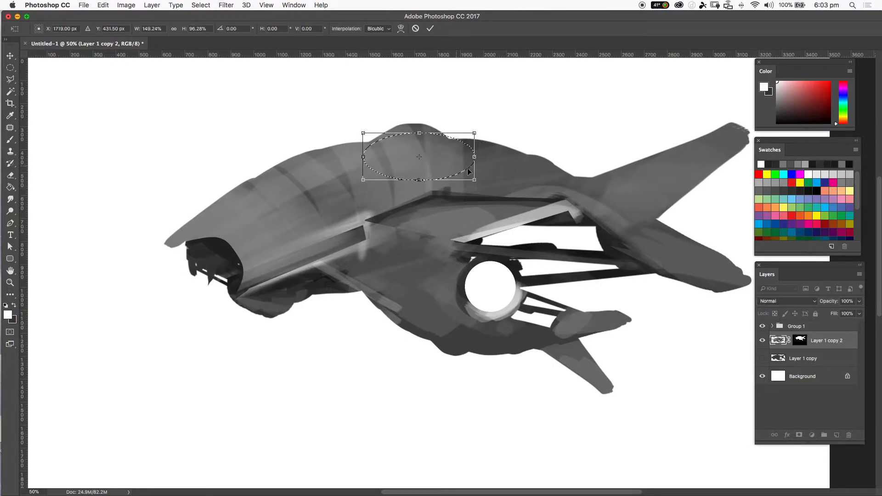
Step: Distort the selection's corners so the ellipse follows the hump's outline, and apply the transformation
right_click(466, 157)
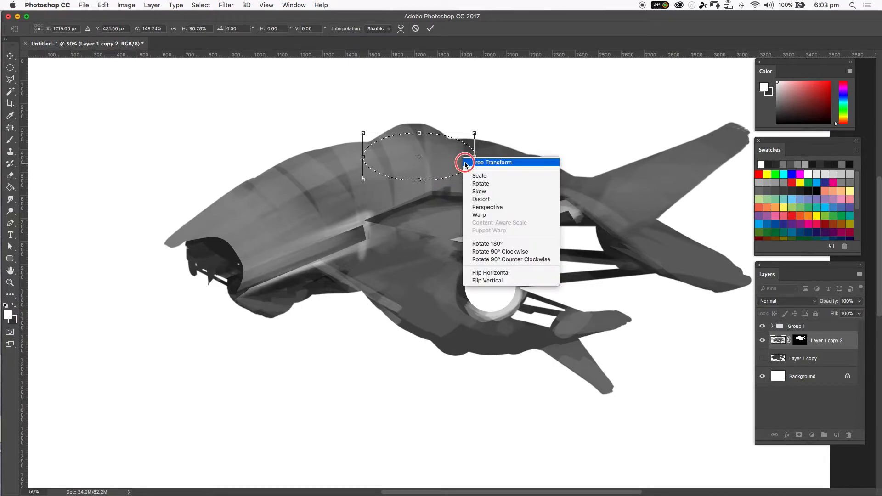
left_click(482, 199)
left_click_drag(474, 134, 446, 112)
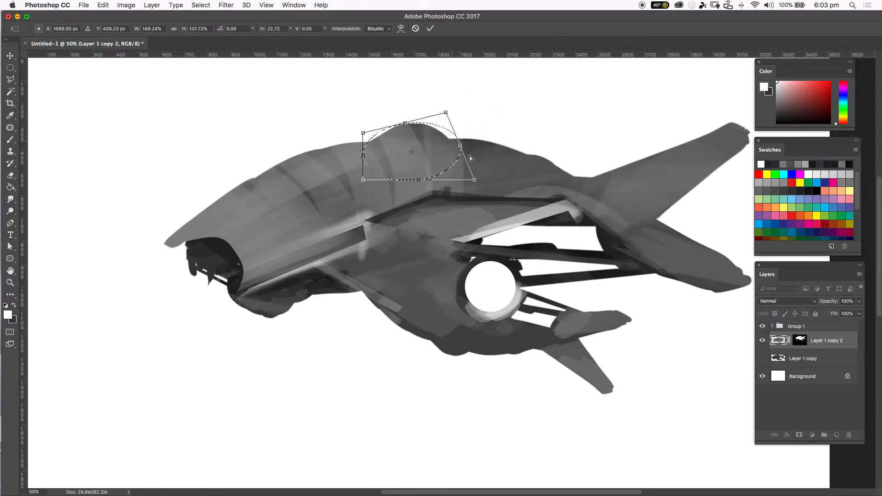
left_click_drag(469, 187, 457, 195)
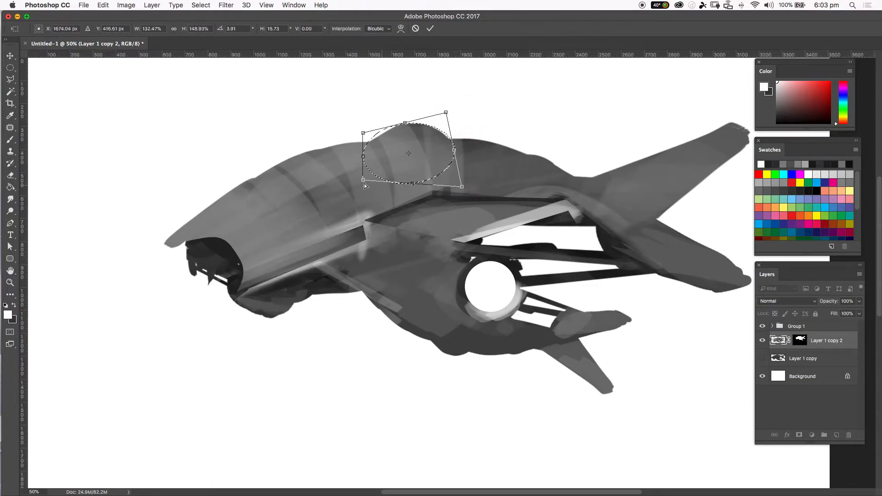
left_click_drag(363, 133, 370, 134)
left_click_drag(445, 116, 442, 121)
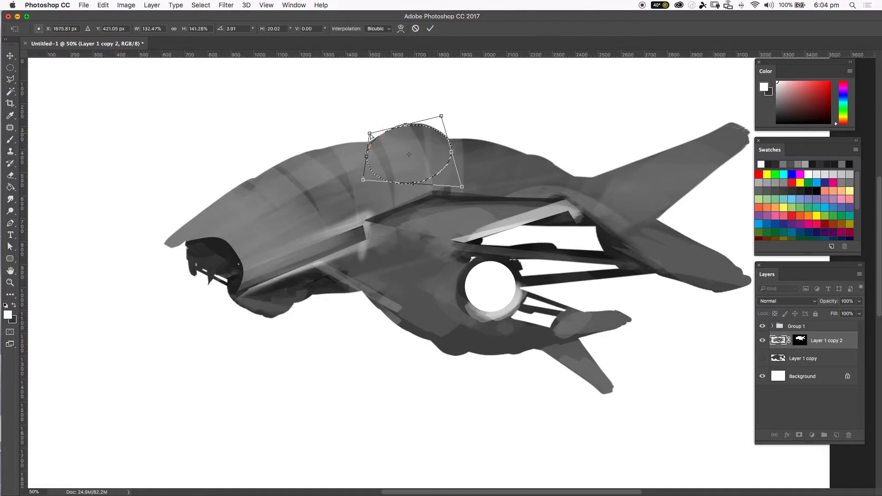
left_click(430, 28)
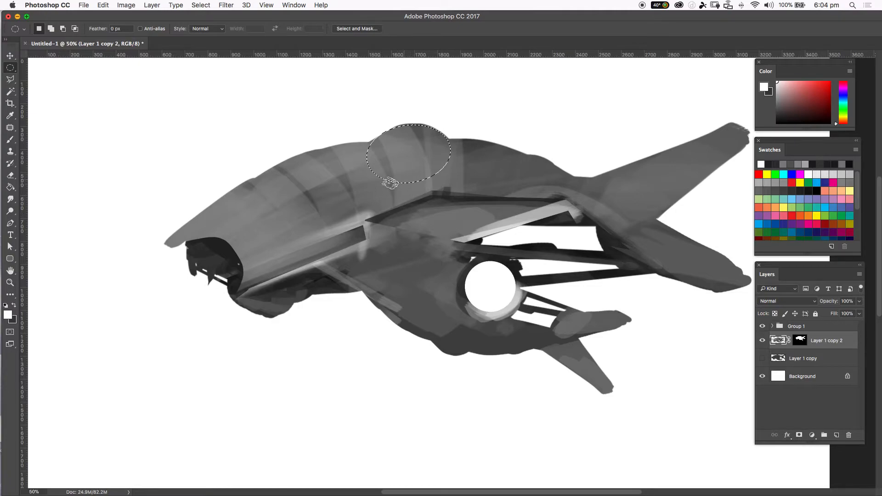
Step: Paint a light band and over it a sampled dark grey rim along the lower edge of the canopy selection
key("b")
mouse_move(371, 150)
left_mouse_down()
mouse_move(384, 177)
mouse_move(450, 149)
left_mouse_up()
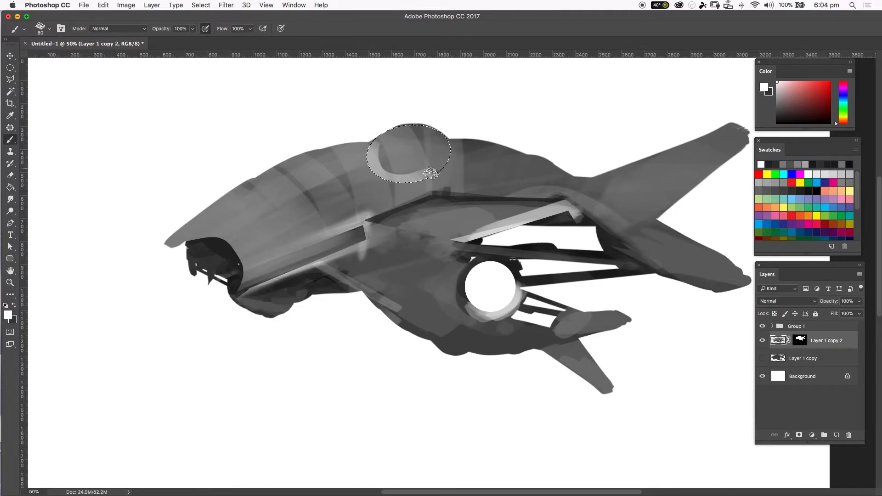
left_click(447, 202, "alt")
mouse_move(371, 167)
left_mouse_down()
mouse_move(404, 182)
mouse_move(448, 165)
mouse_move(404, 184)
mouse_move(372, 163)
mouse_move(447, 150)
left_mouse_up()
left_click(448, 157, "alt")
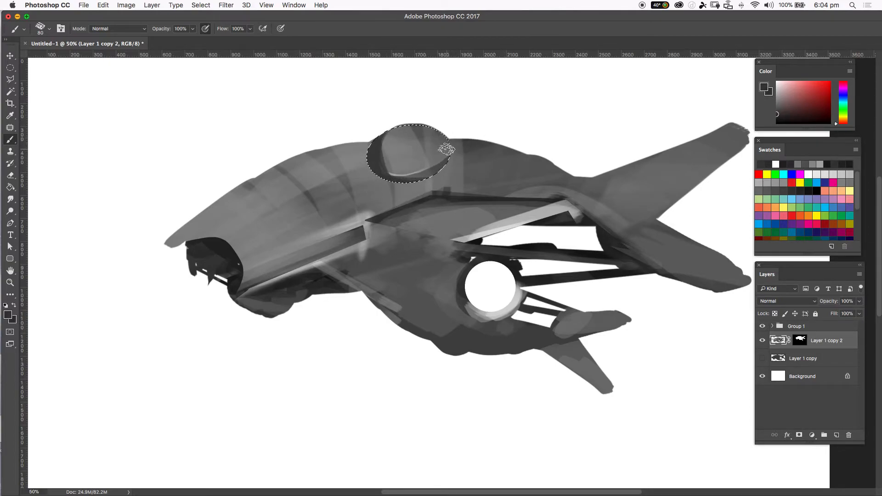
Step: Fill the canopy's interior with sampled white strokes using the textured brush enlarged to 175
left_click(480, 118, "alt")
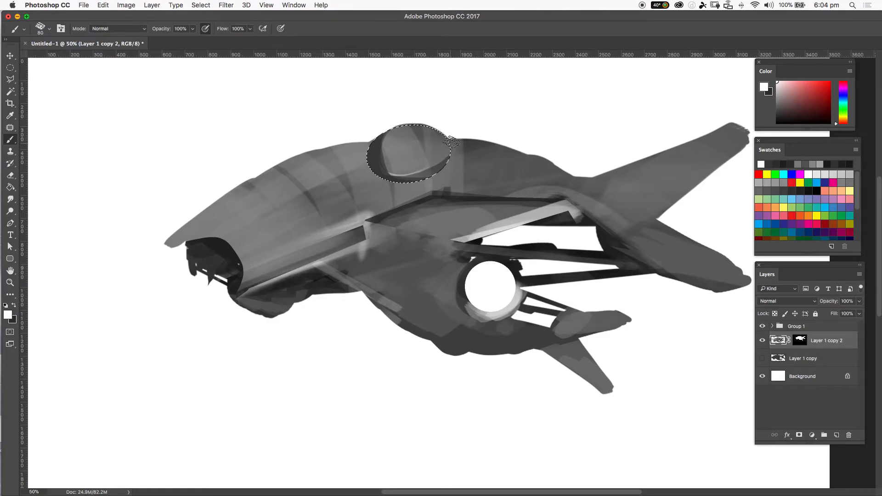
key("bracketright")
key("bracketright")
key("bracketright")
key("bracketright")
mouse_move(388, 137)
left_mouse_down()
mouse_move(454, 156)
mouse_move(447, 125)
mouse_move(415, 133)
mouse_move(455, 135)
left_mouse_up()
left_click_drag(394, 139, 414, 153)
Step: Invert the canopy selection and shade the hull around the canopy's base with sampled dark grey
key("super+d")
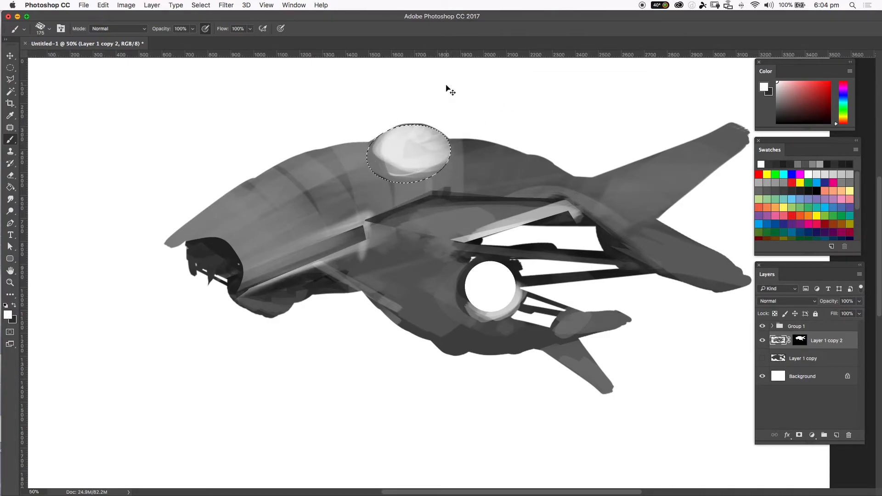
key("super+minus")
key("super+minus")
key("super+shift+d")
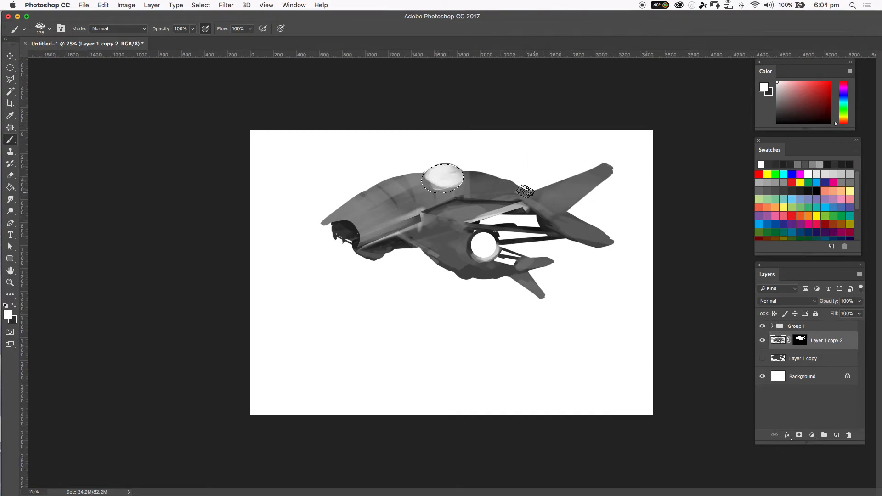
key("super+d")
key("super+z")
key("super+a")
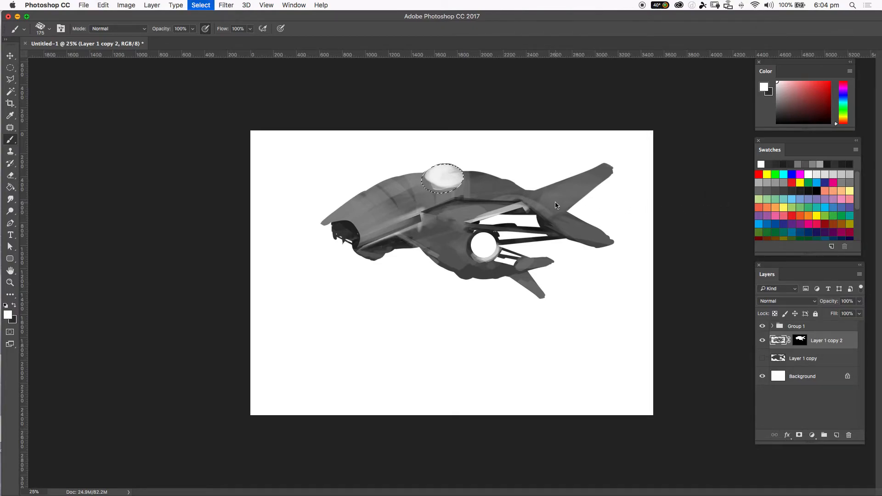
left_click(471, 201, "alt")
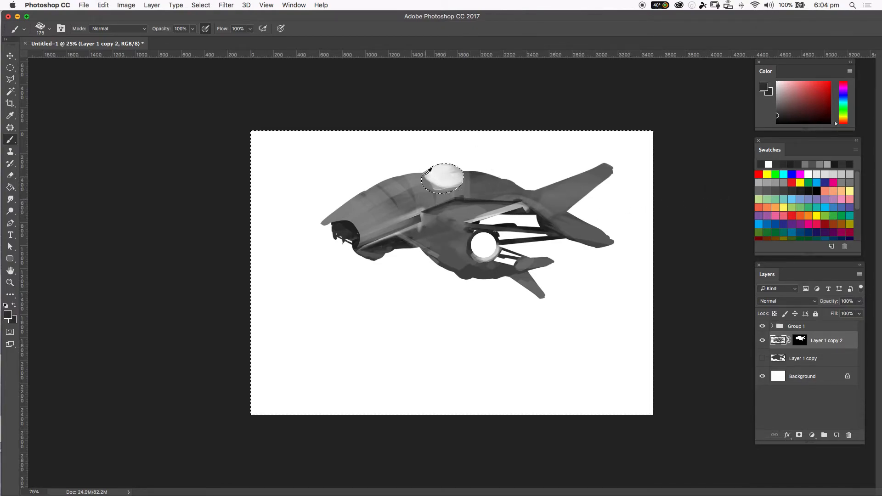
left_click(461, 183, "alt")
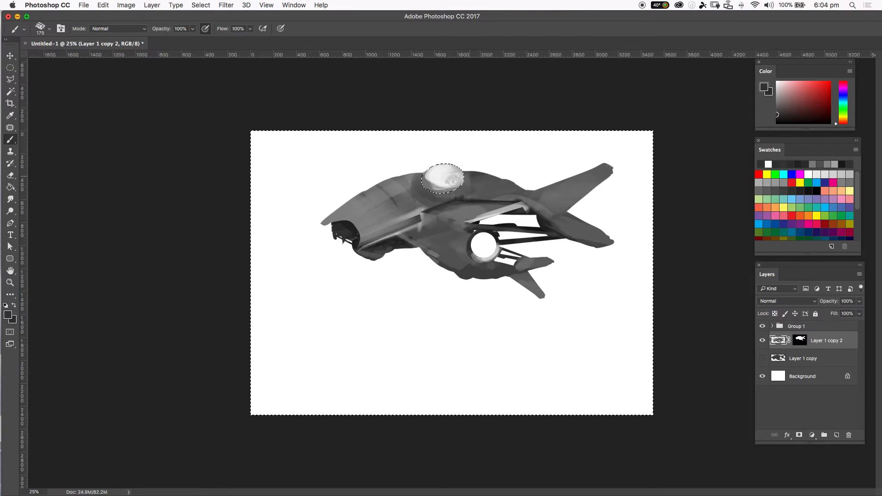
left_click(420, 170, "alt")
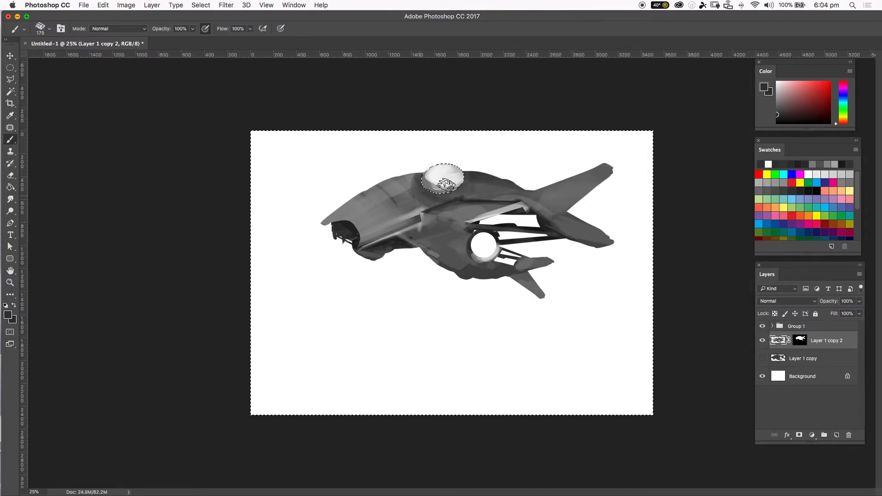
Step: Invert the selection back to the canopy and paint a dark grey pilot figure inside it with a smaller brush
key("super+shift+i")
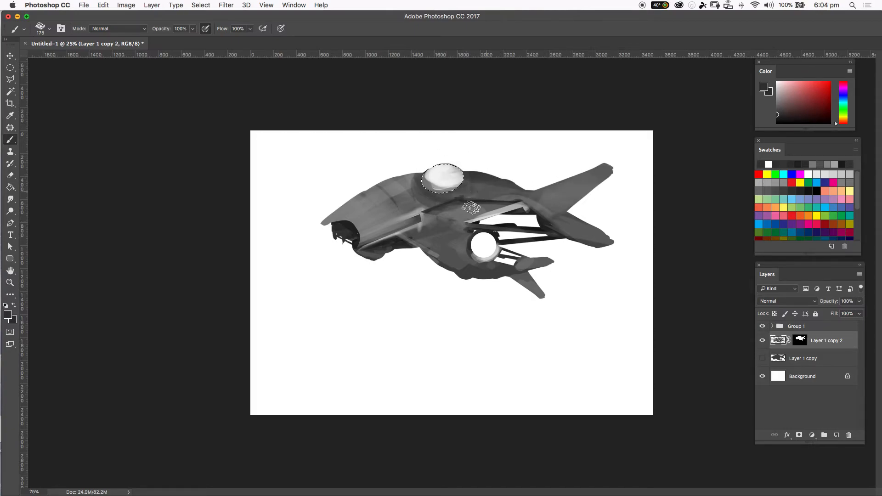
key("bracketleft")
key("bracketleft")
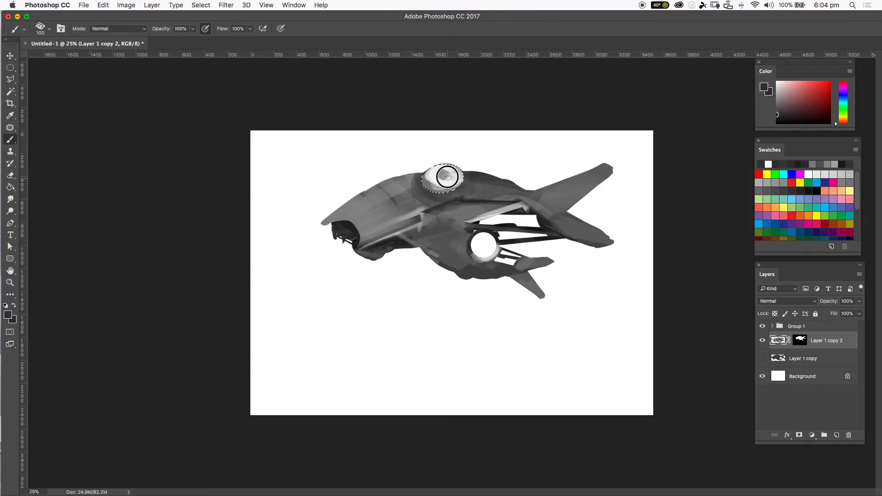
left_click_drag(437, 182, 443, 185)
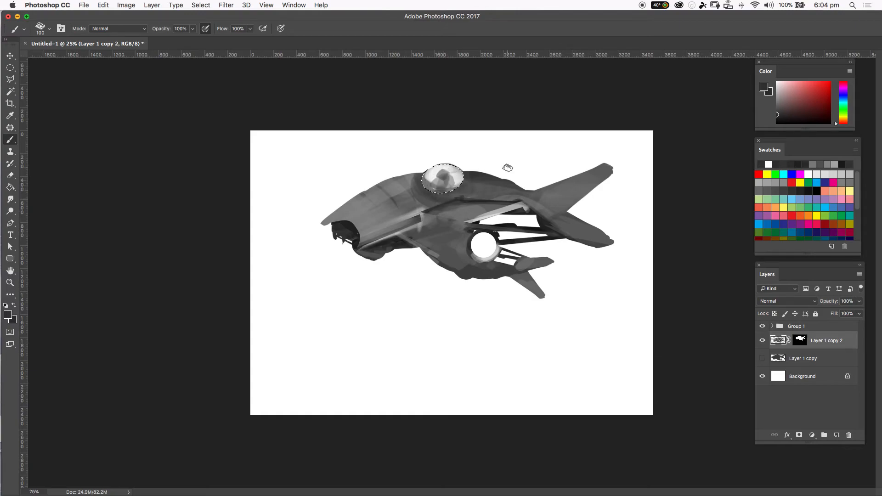
key("super+c")
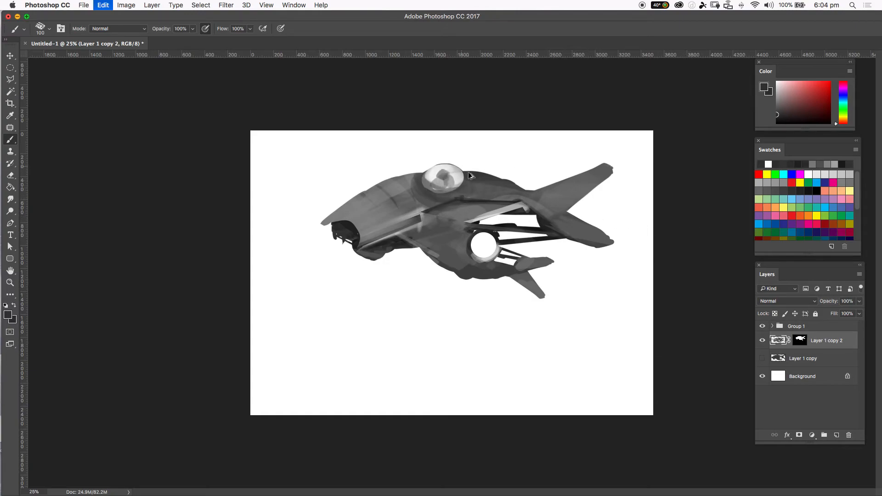
key("super+z")
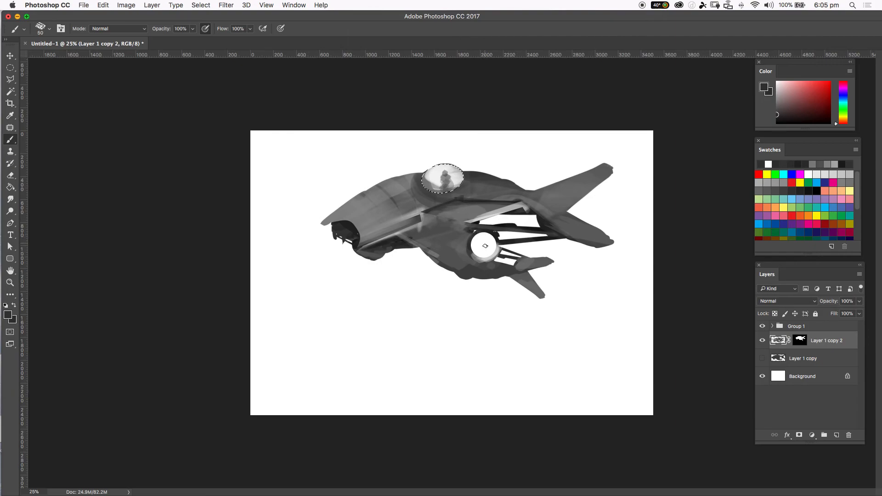
key("super+d")
left_click_drag(486, 236, 485, 244)
key("super+z")
Step: Switch to the Elliptical Marquee tool and clear the selection around the canopy
left_click(10, 67)
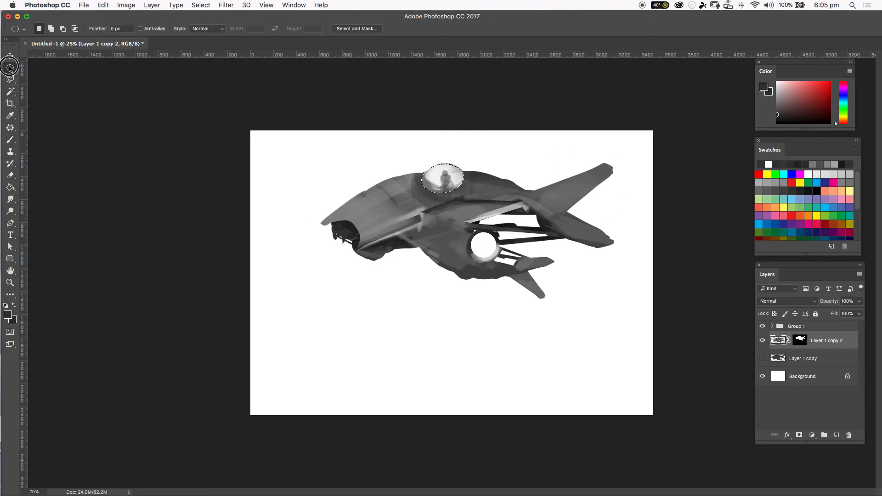
left_click_drag(40, 73, 11, 69)
key("super+d")
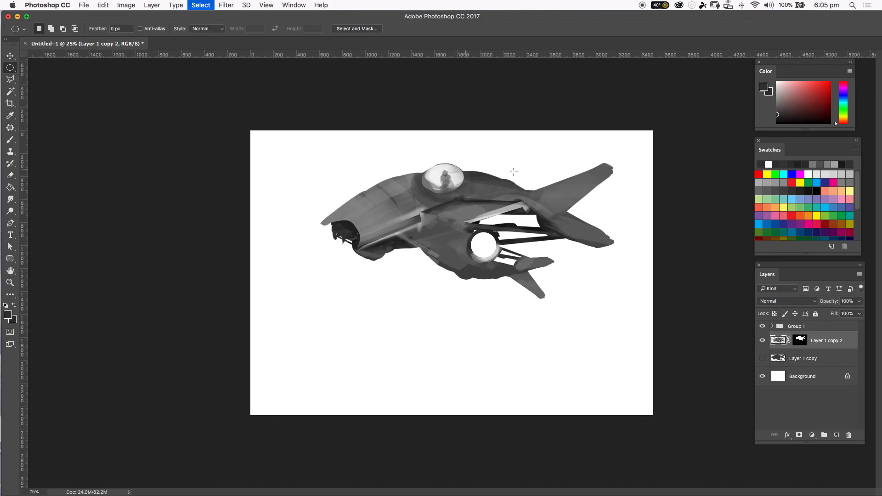